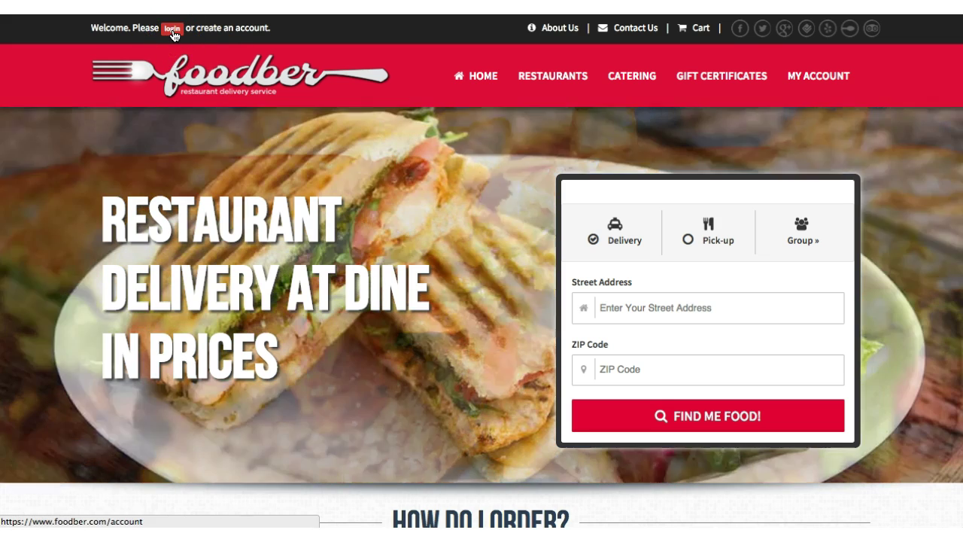
Step: Log into the Foodber account with the account password
left_click(172, 33)
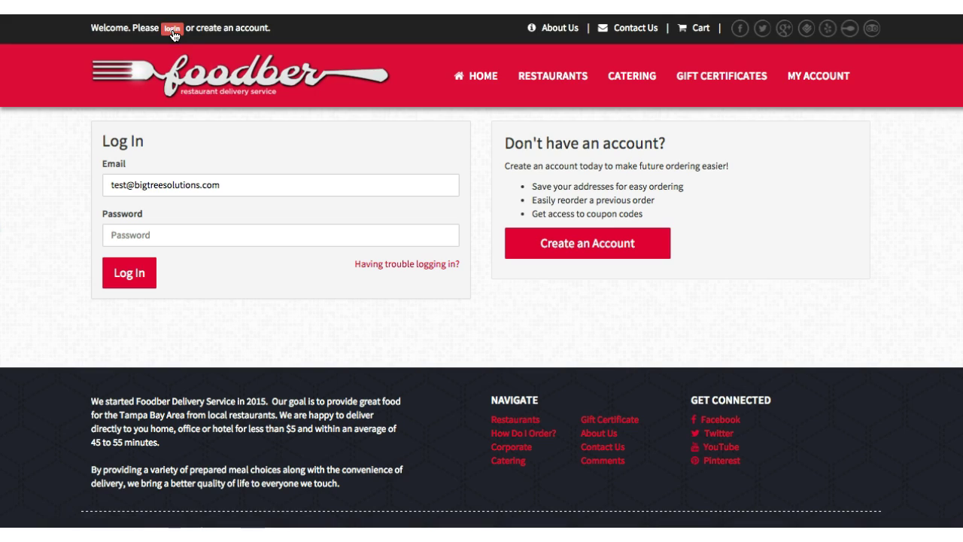
left_click(144, 236)
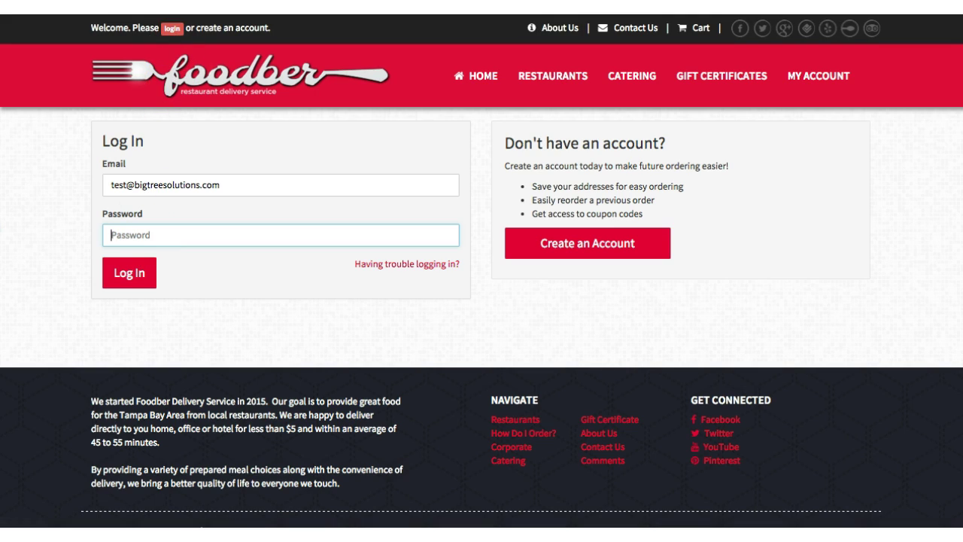
left_click(150, 284)
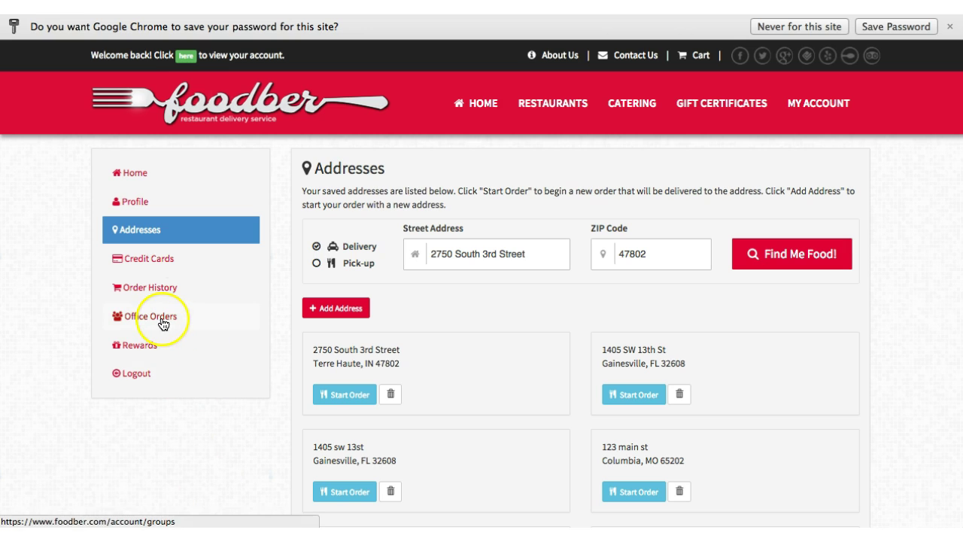
Step: Open the Office Orders groups list showing the DL lunch group with 4 members
left_click(162, 322)
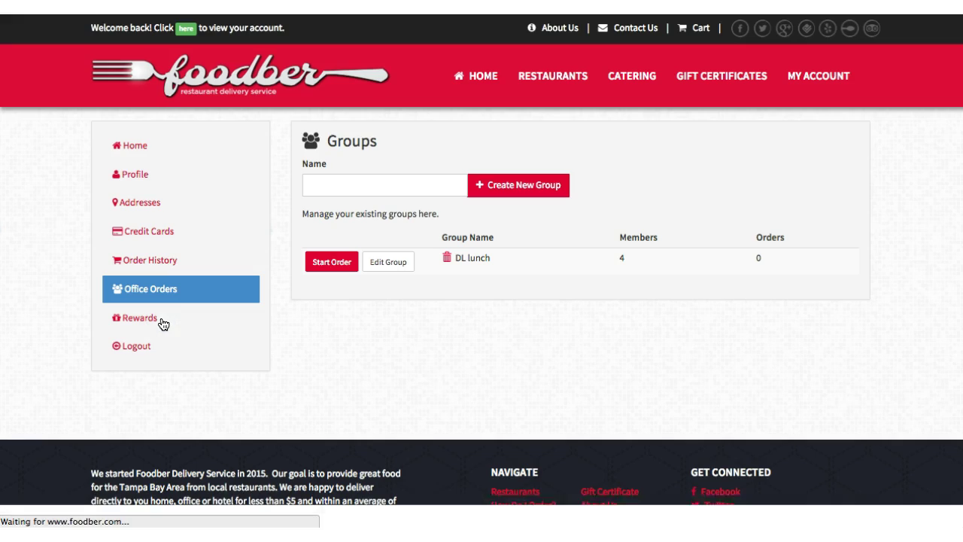
left_click(495, 89)
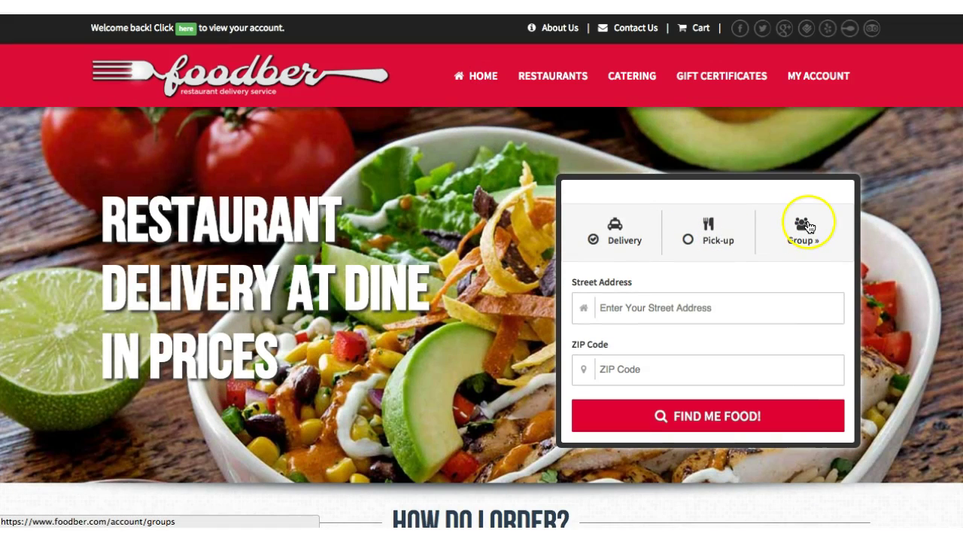
left_click(805, 229)
left_click(133, 291)
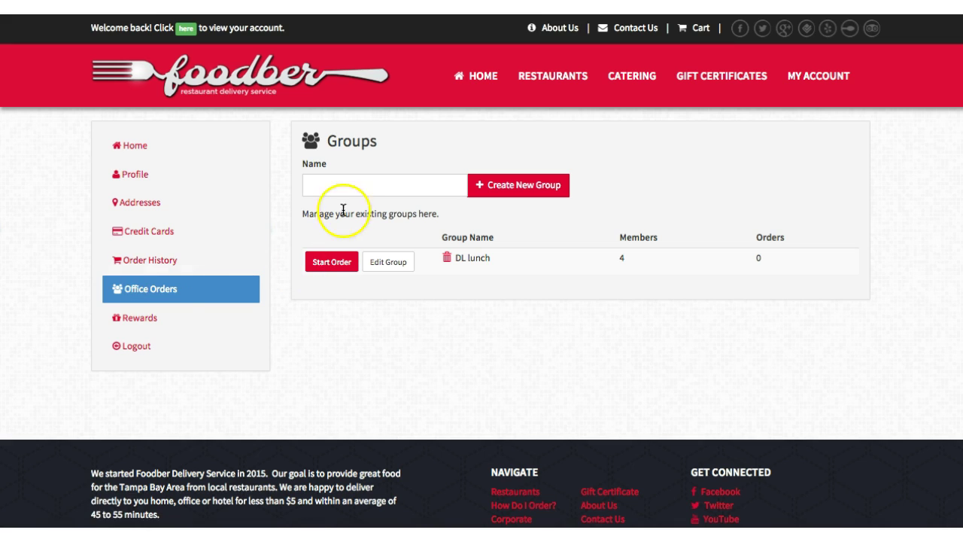
Step: Create group Test1 and add a second member, entering their name and e-mail address
left_click(354, 185)
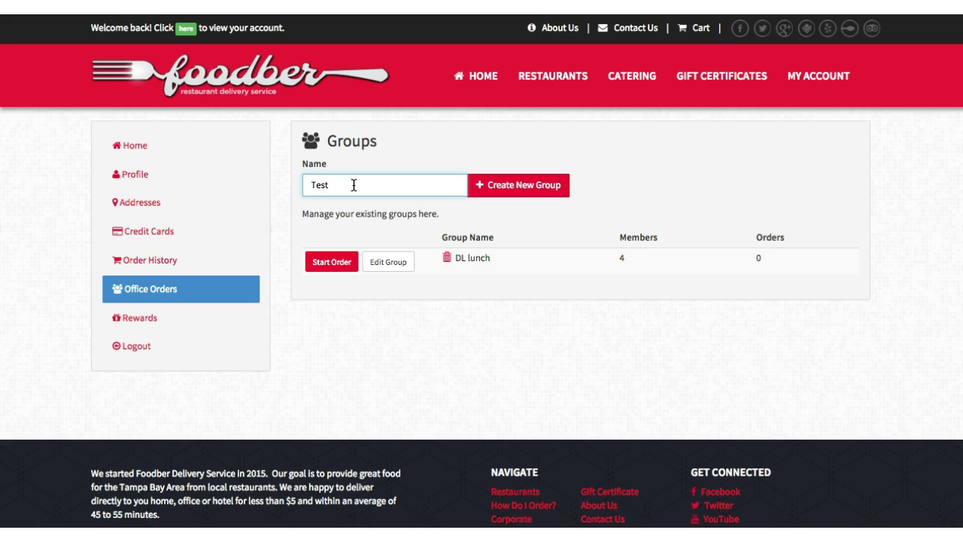
left_click(527, 189)
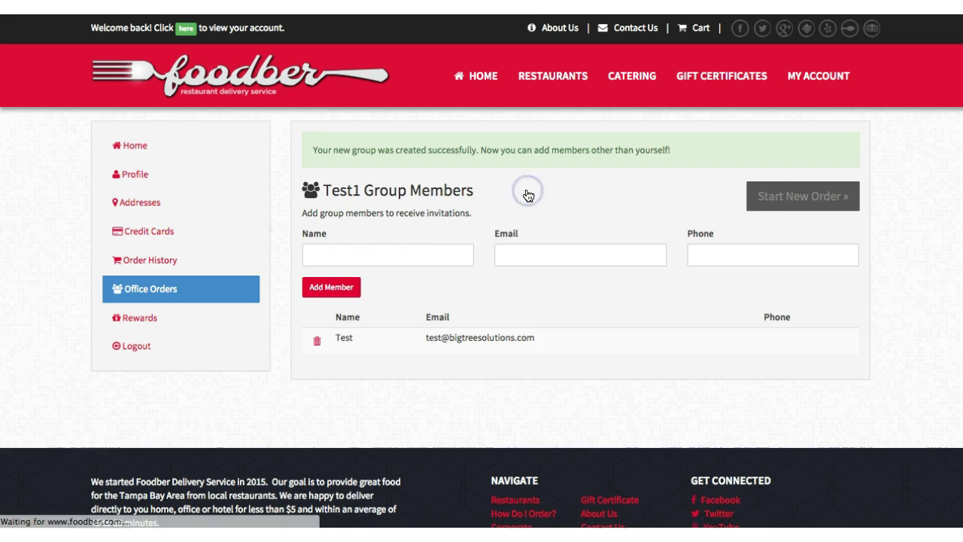
left_click(372, 265)
type("joe")
key("Tab")
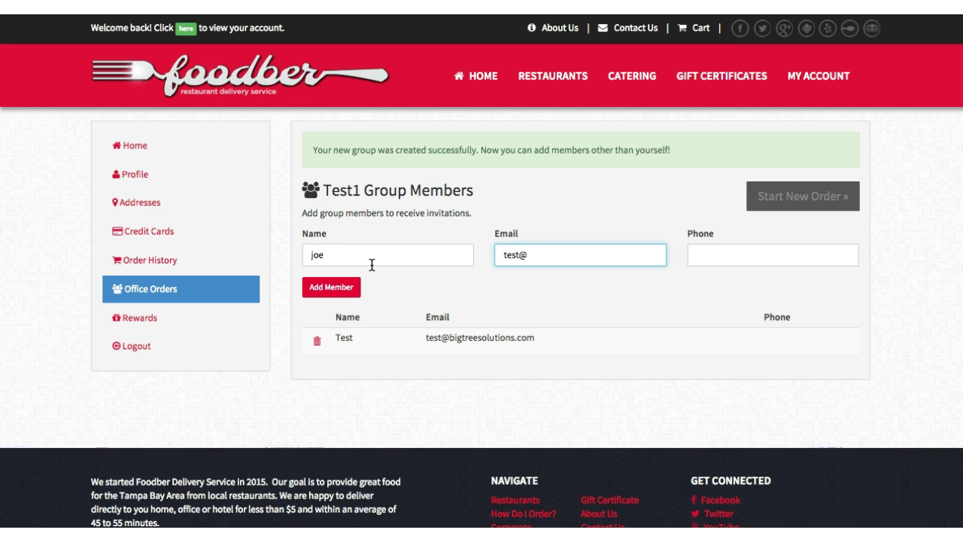
type("test@bts.com")
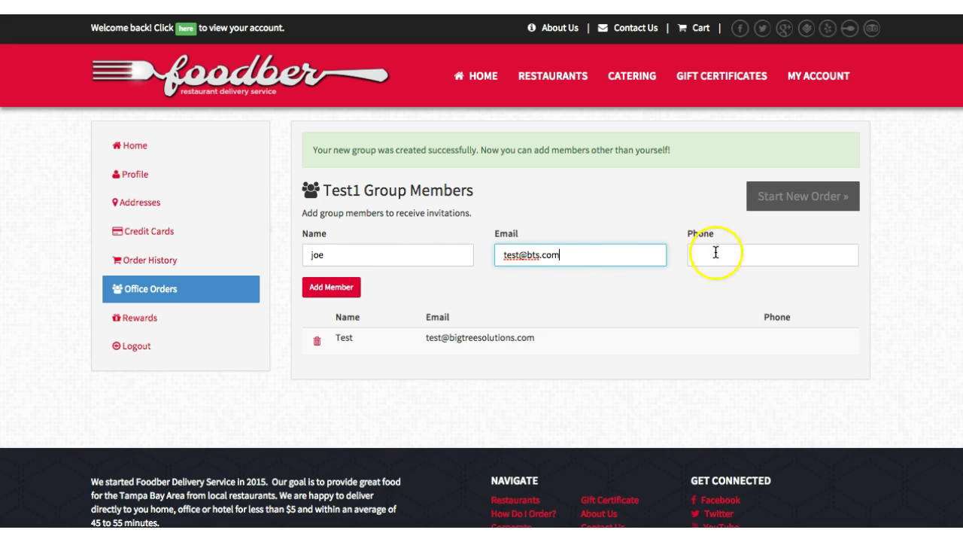
left_click(327, 291)
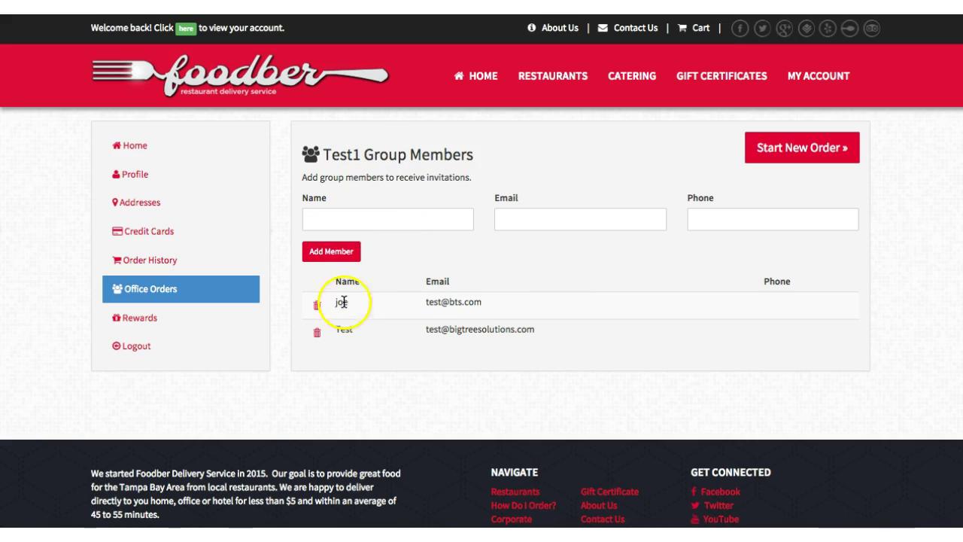
Step: View DL lunch's member list, then return to the groups list showing Test1 and DL lunch
left_click(143, 291)
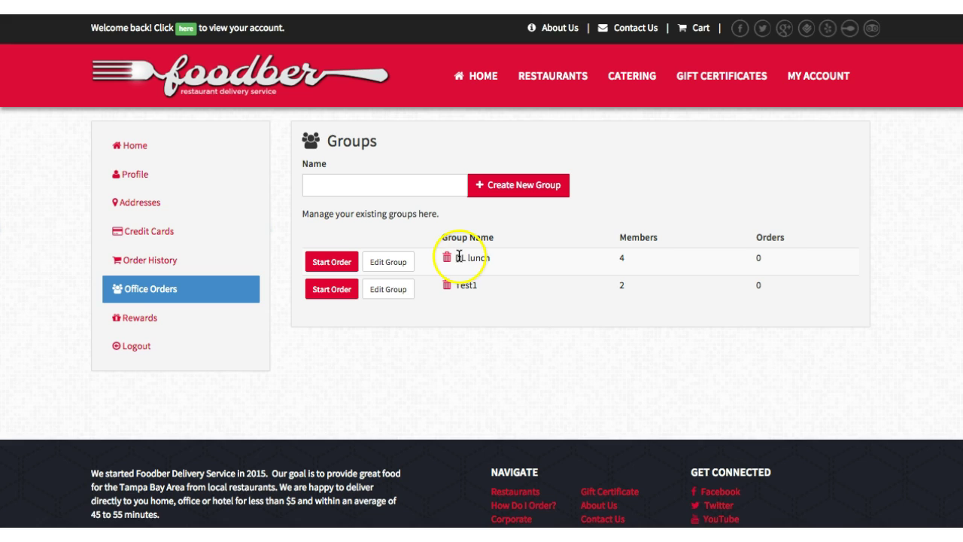
left_click(331, 261)
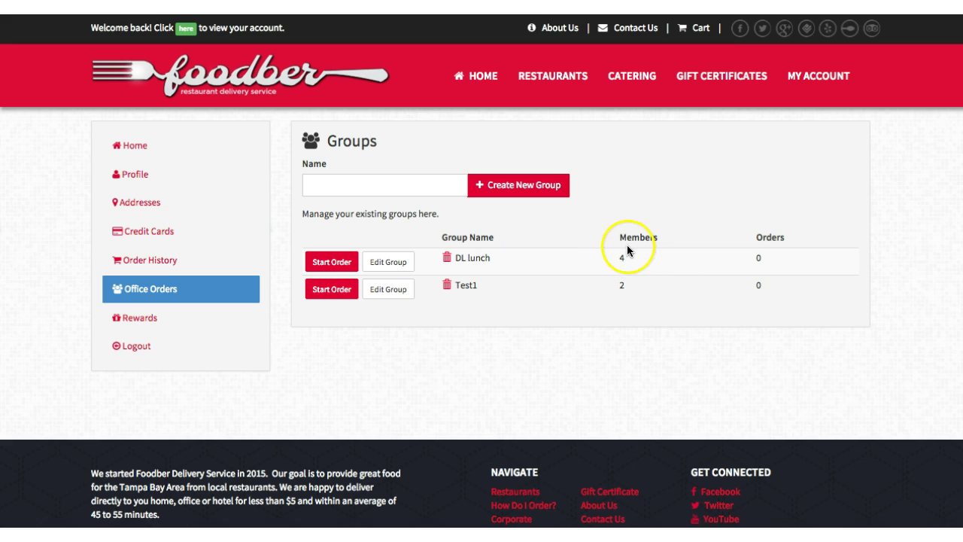
left_click(398, 261)
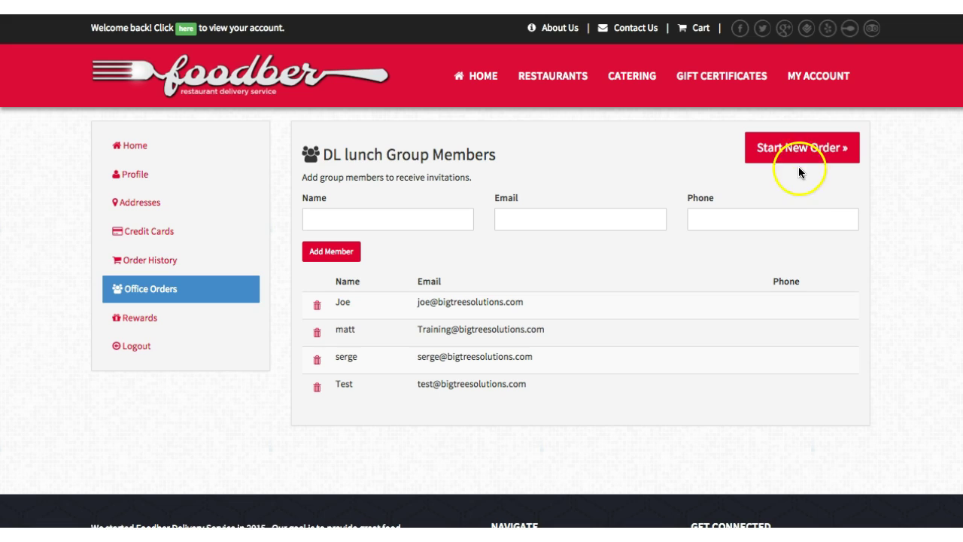
left_click(134, 288)
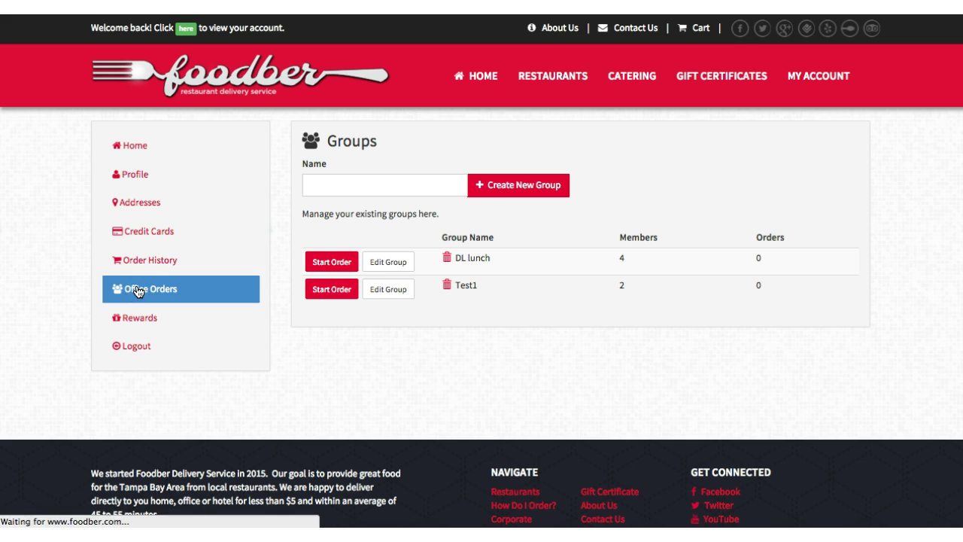
Step: Start a new order for DL lunch with the Test member excluded
left_click(328, 263)
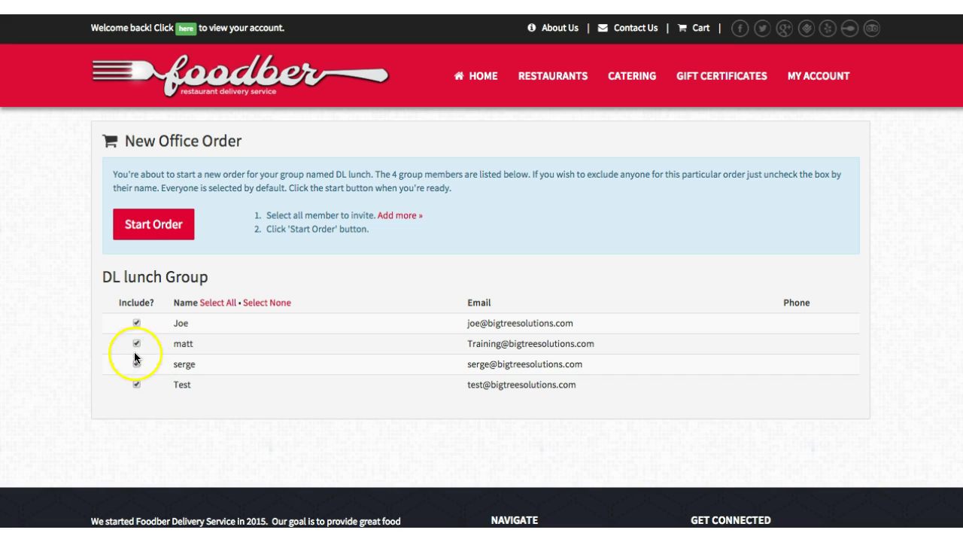
left_click(136, 385)
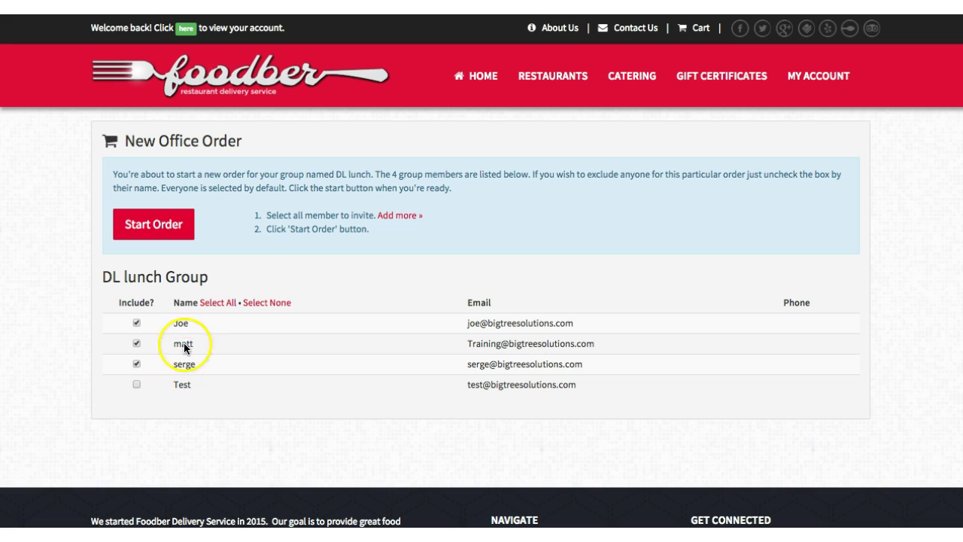
Step: Begin the office order for the chosen members and select the first saved delivery address
left_click(174, 230)
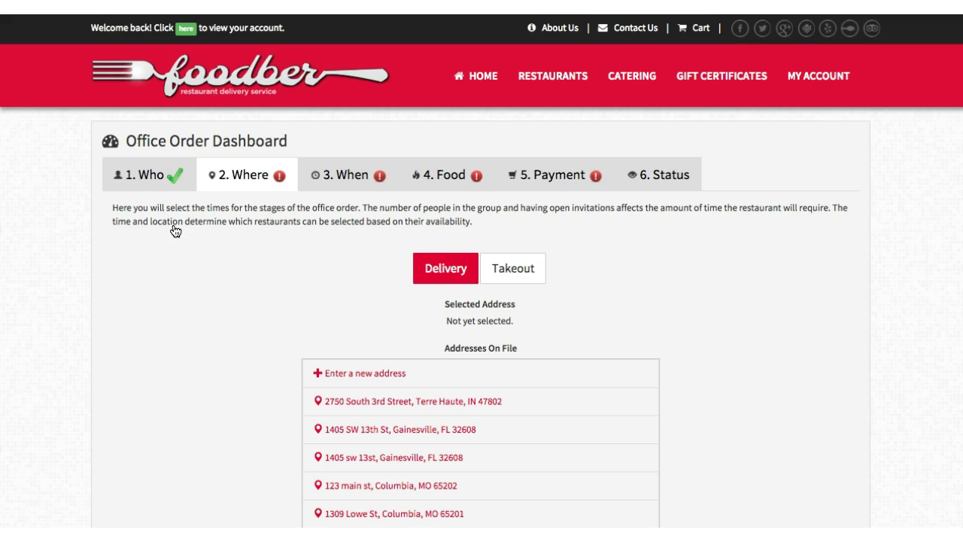
scroll(347, 323, "down", 8)
scroll(346, 324, "up", 6)
left_click(352, 309)
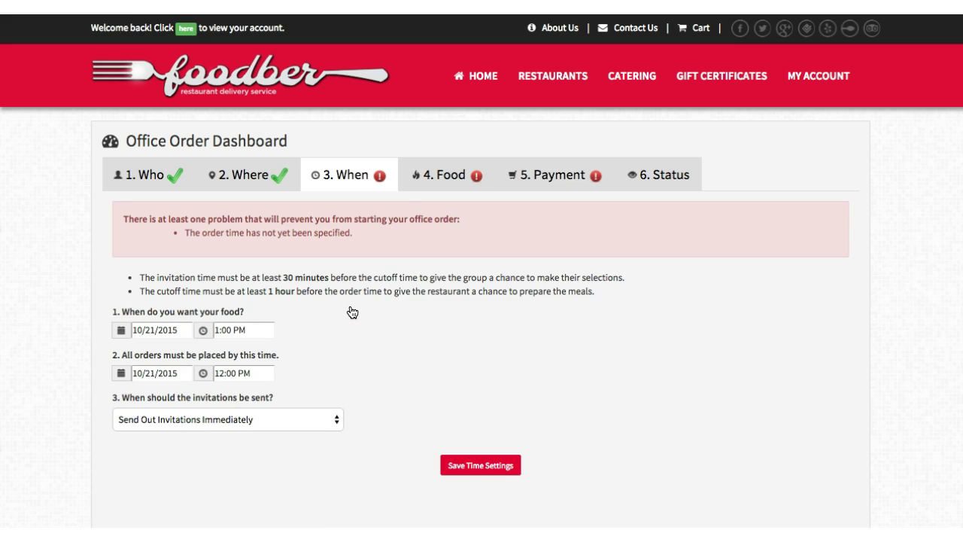
Step: Set the food delivery for October 22, 2015 at 12:30 PM
left_click(183, 331)
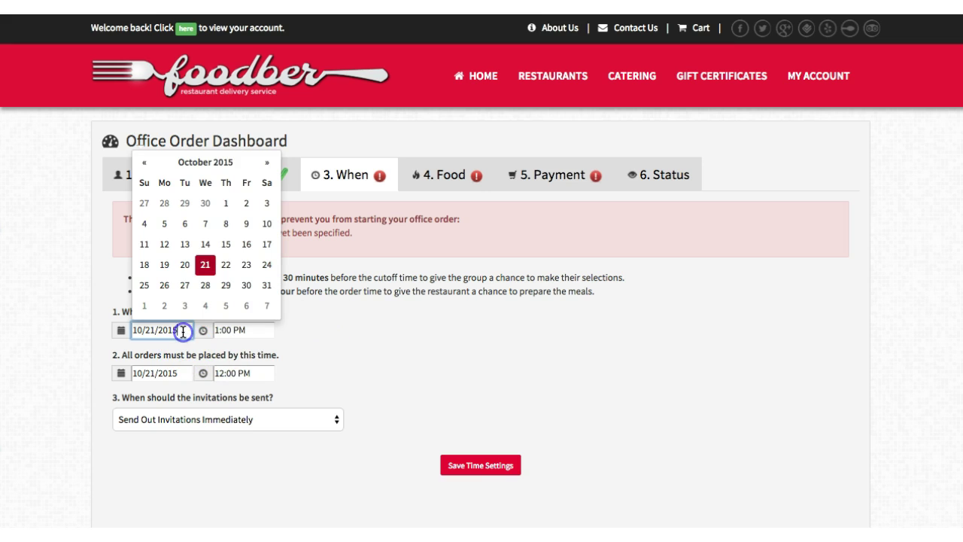
left_click(224, 267)
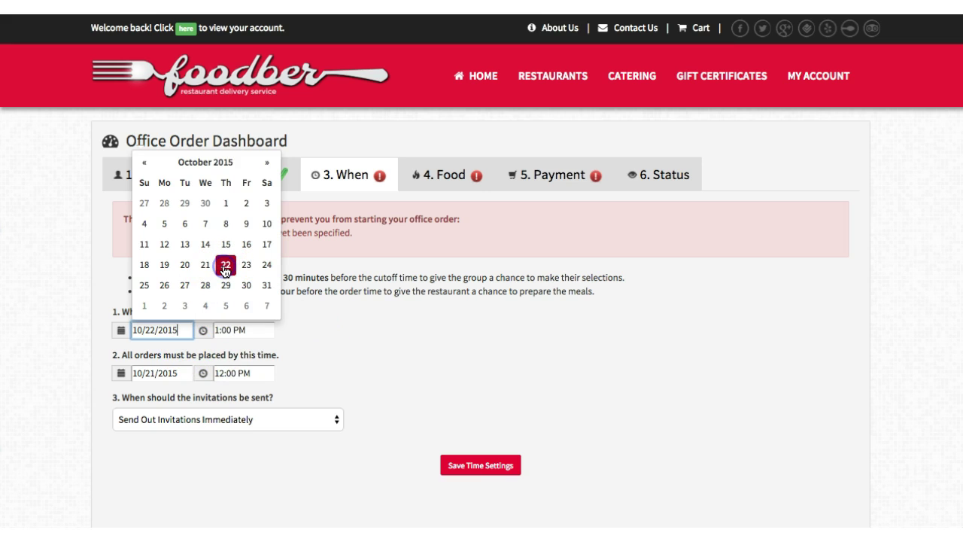
left_click(253, 329)
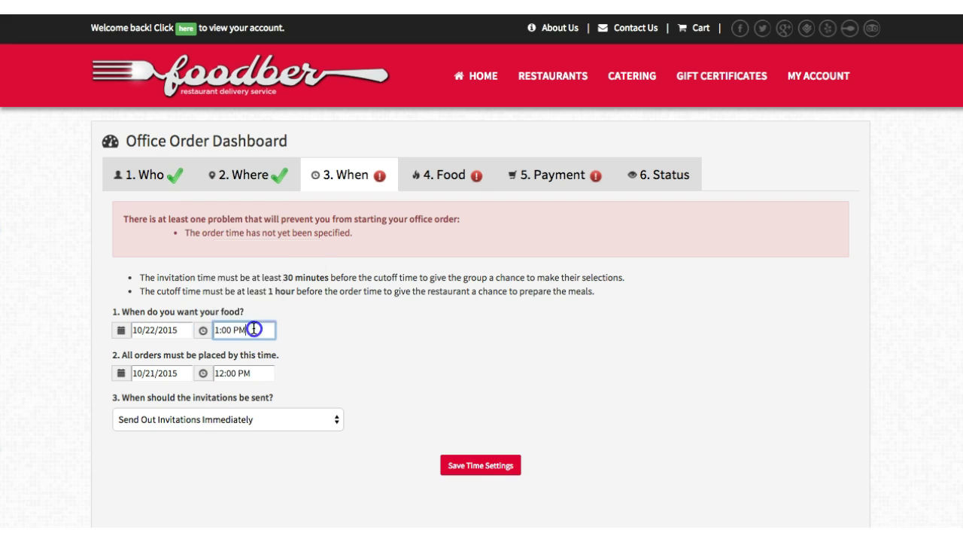
left_click(231, 305)
left_click(267, 256)
left_click(267, 256)
left_click(267, 255)
left_click(267, 256)
left_click(267, 304)
left_click(268, 304)
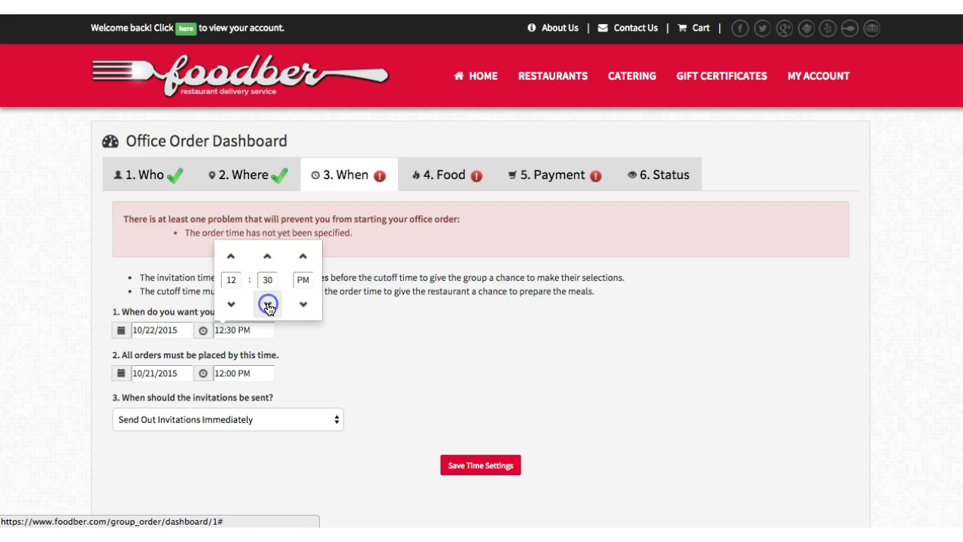
left_click(380, 382)
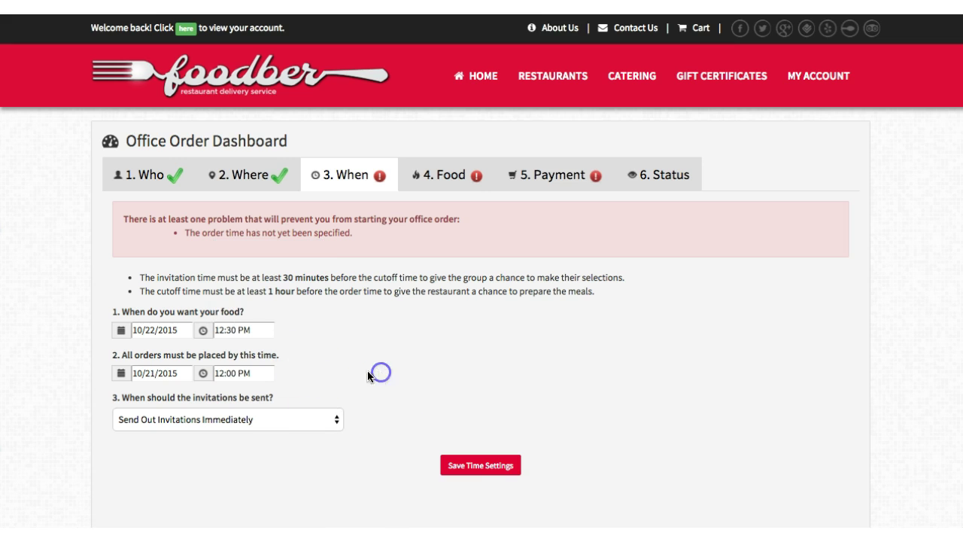
Step: Set the order cutoff to October 21, 2015 at 8:00 PM
left_click(187, 373)
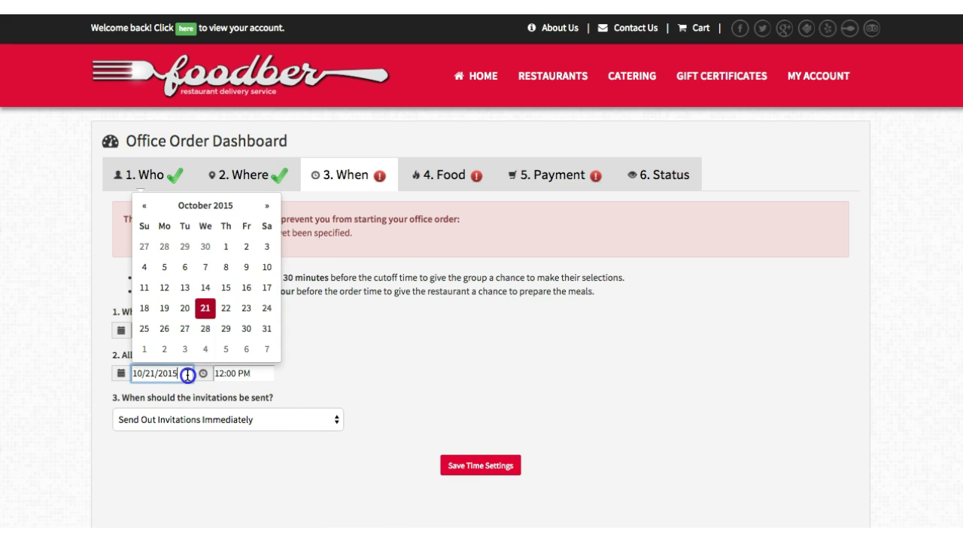
left_click(204, 310)
left_click(204, 310)
left_click(251, 371)
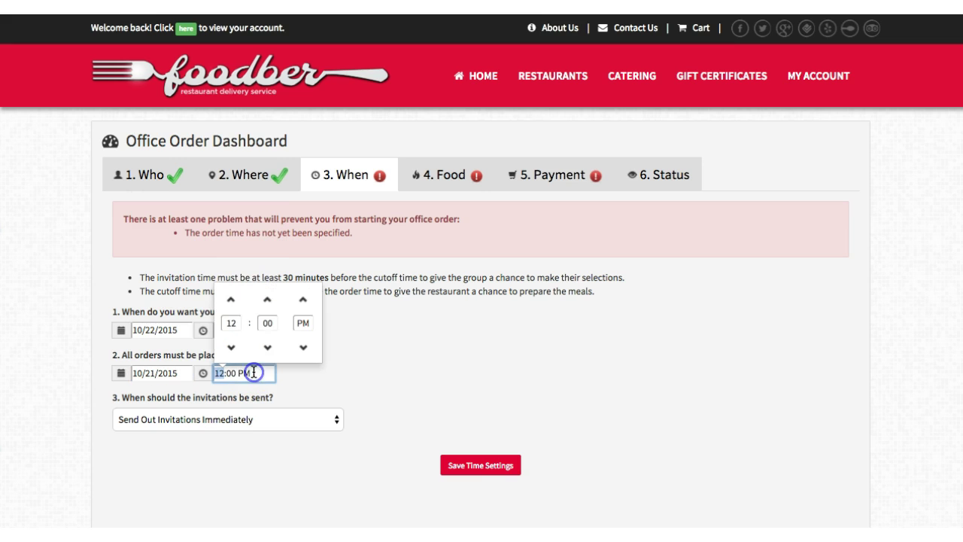
left_click(230, 301)
left_click(230, 301)
left_click(231, 301)
left_click(384, 348)
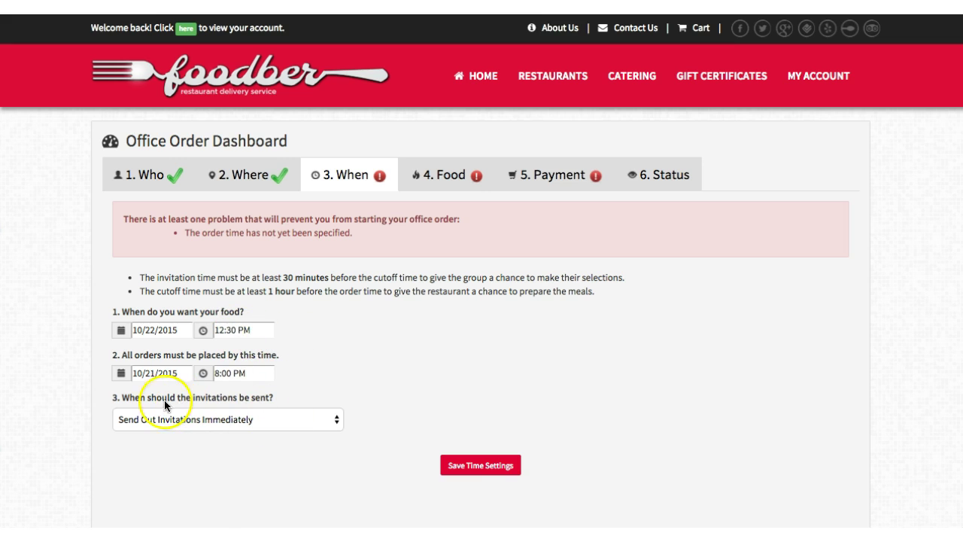
Step: Keep invitations on 'Send Out Invitations Immediately' and save the time settings
left_click(309, 421)
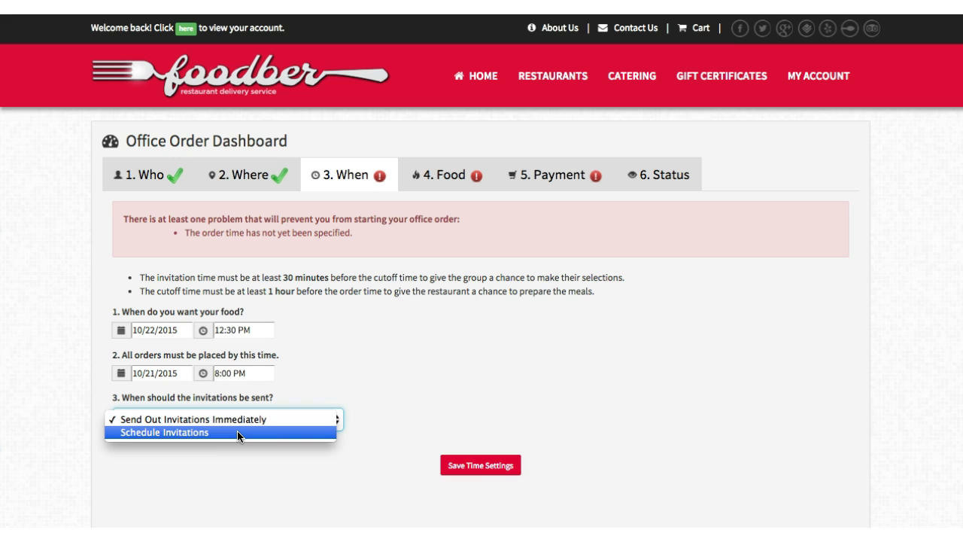
left_click_drag(237, 431, 247, 420)
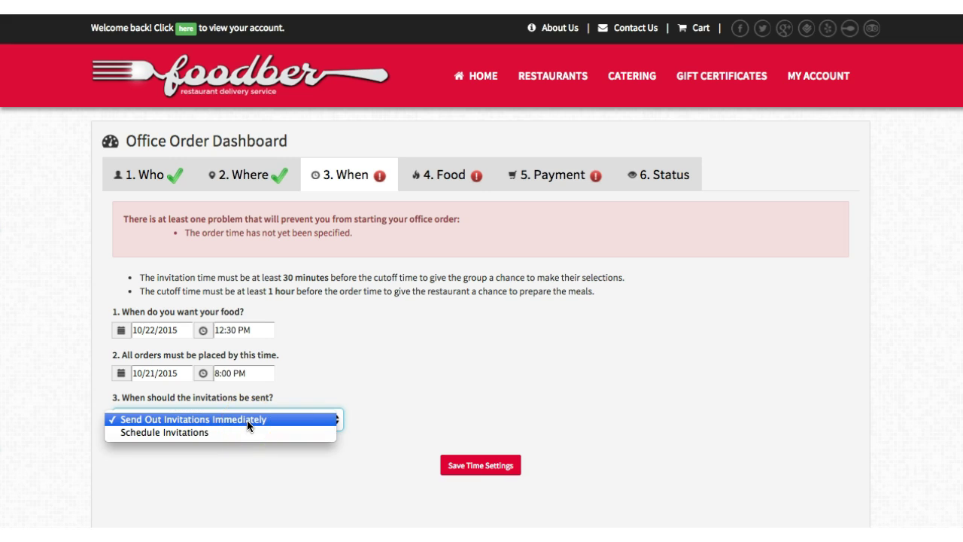
left_click(216, 419)
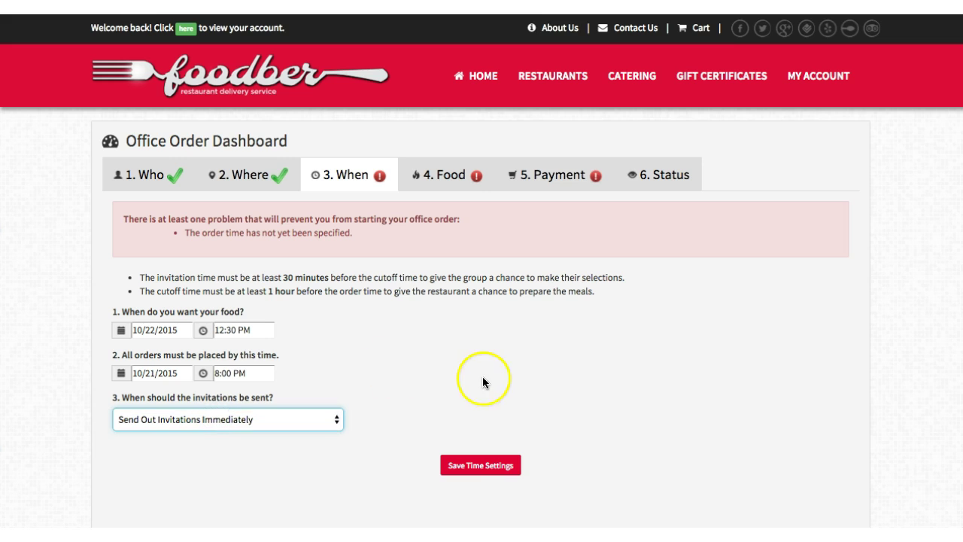
left_click(494, 469)
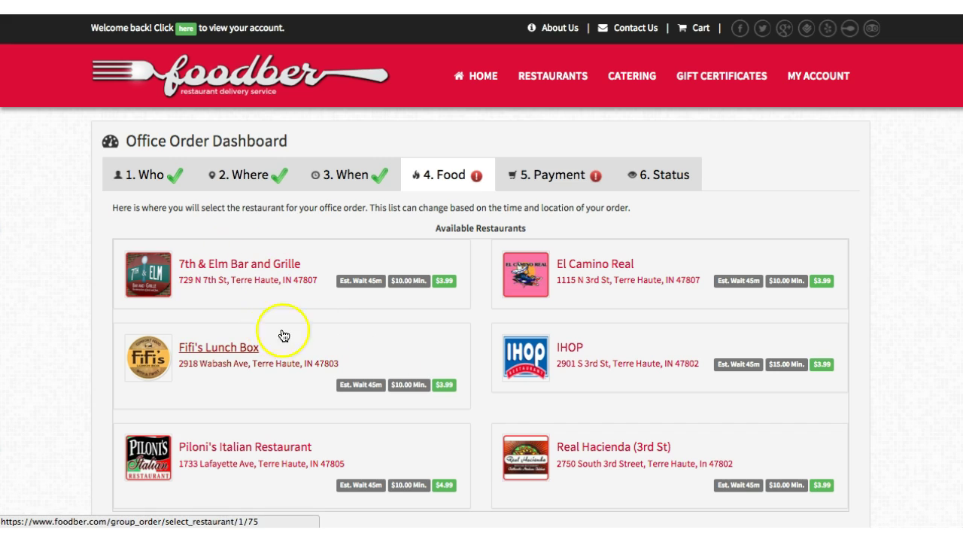
Step: Pick Fifi's Lunch Box from the Available Restaurants list
scroll(447, 383, "down", 10)
scroll(451, 380, "up", 10)
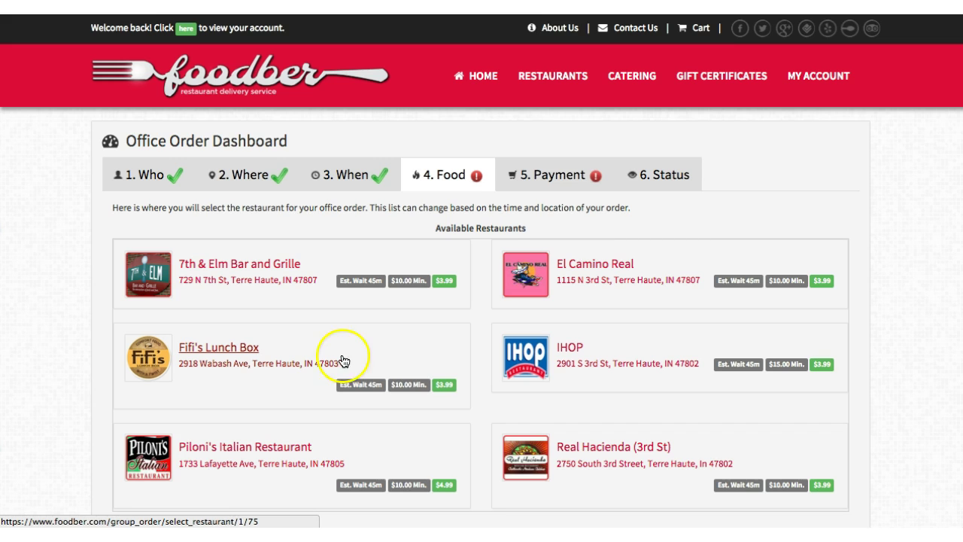
scroll(473, 356, "down", 2)
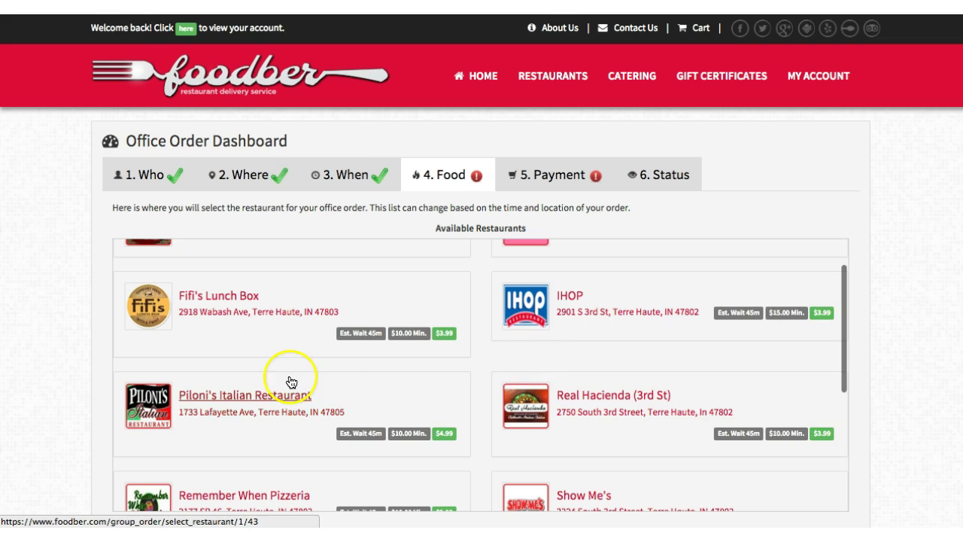
scroll(290, 378, "up", 2)
left_click(216, 348)
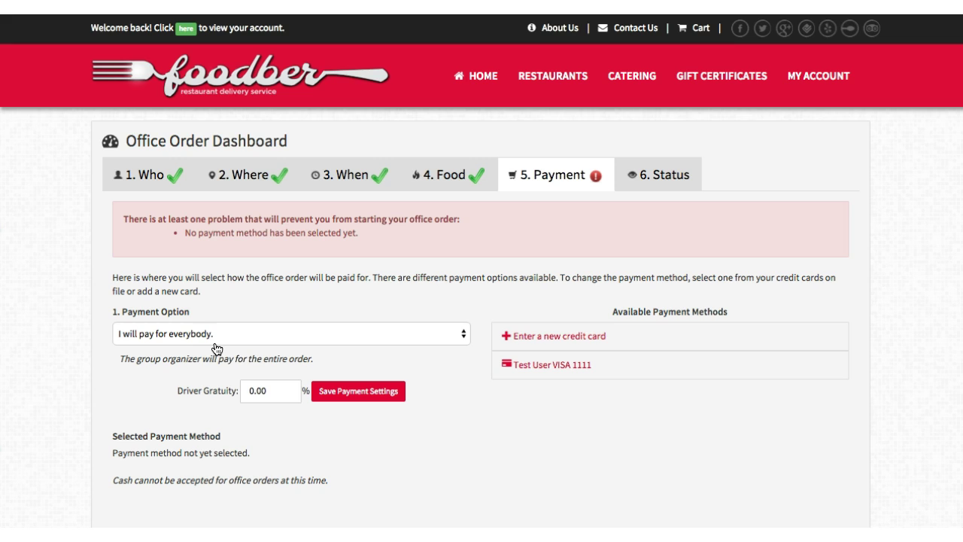
Step: Set the Payment Option to 'Everyone pays for themselves'
left_click(215, 336)
left_click(398, 334)
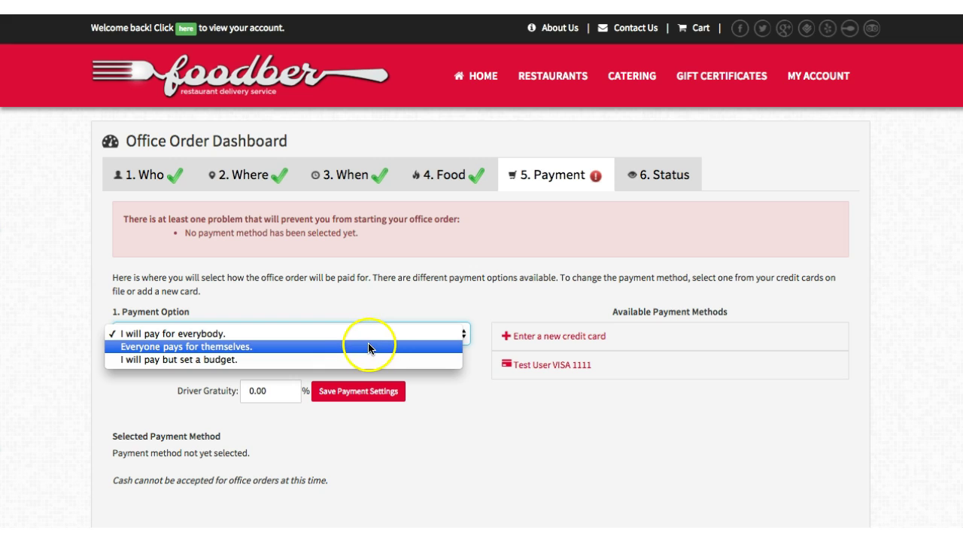
left_click(369, 347)
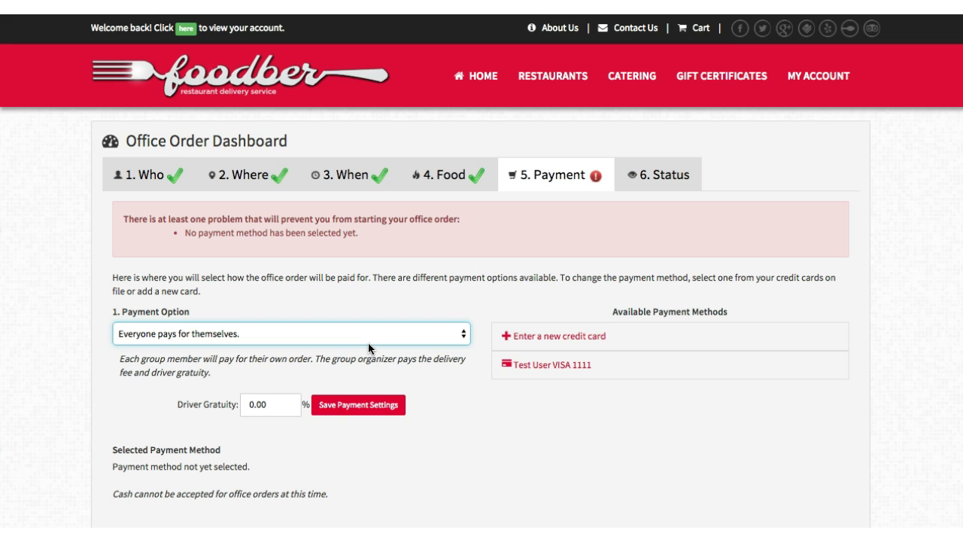
Step: Switch payment to 'I will pay but set a budget' with a member limit of 10
left_click(368, 348)
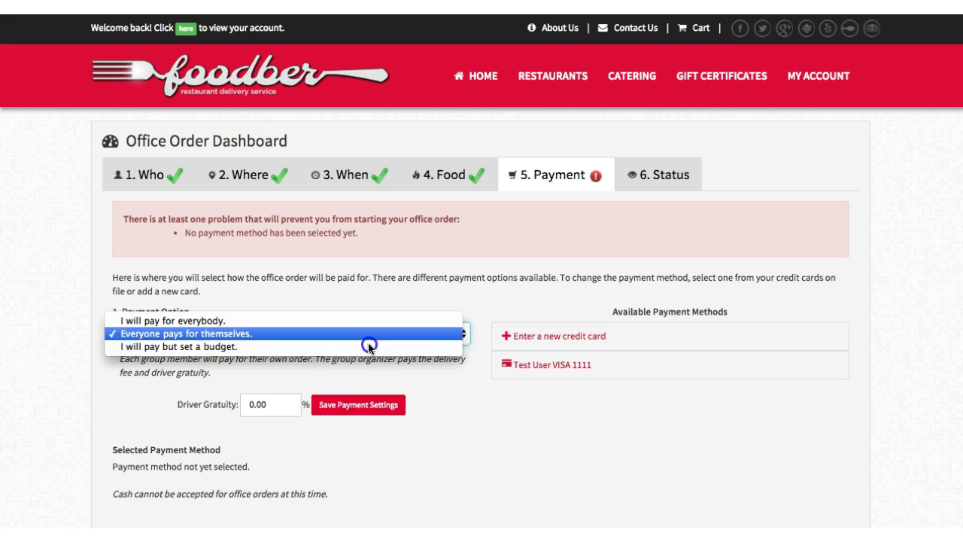
left_click(149, 346)
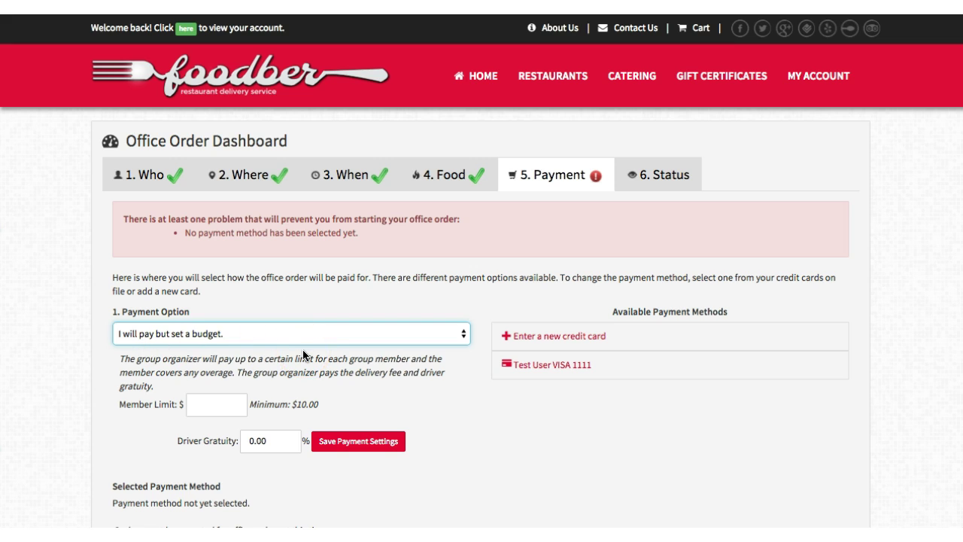
left_click(225, 407)
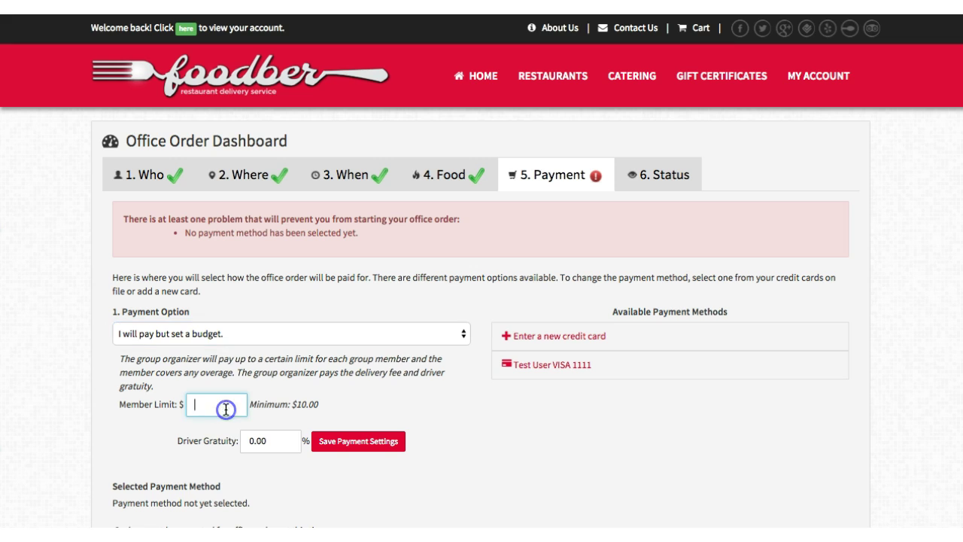
type("10")
key("Down")
left_click(192, 426)
Step: Cycle through the payment options, return to the budget option, and enter 15 as the member limit
left_click(259, 337)
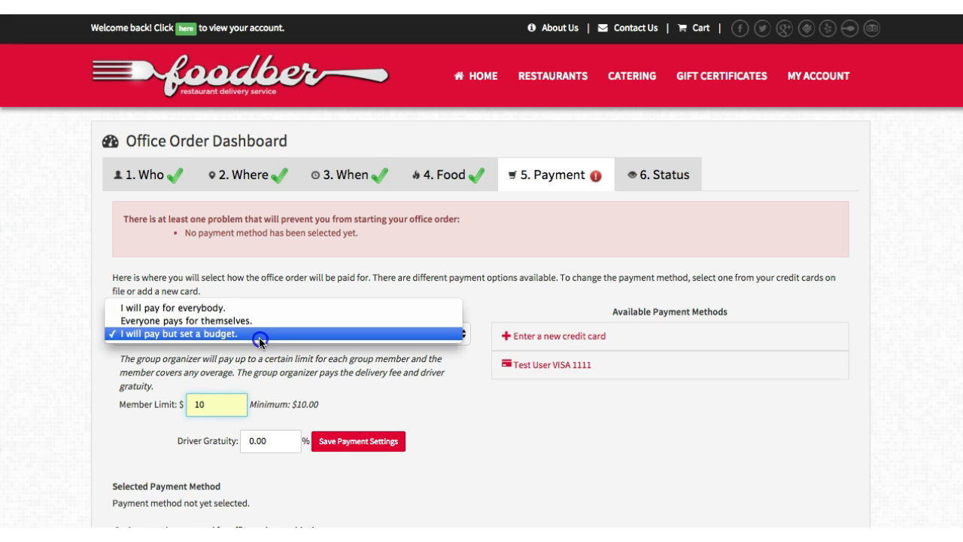
left_click(242, 308)
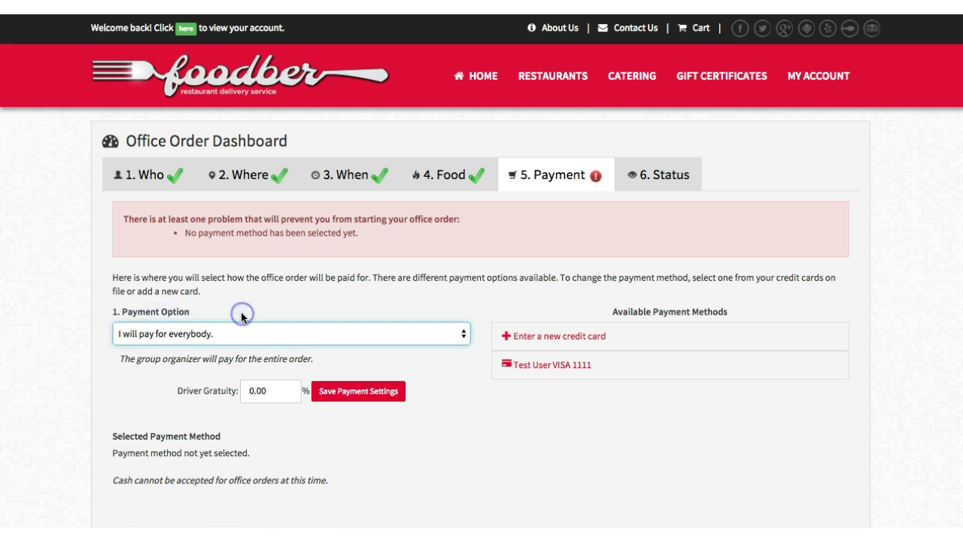
left_click(242, 336)
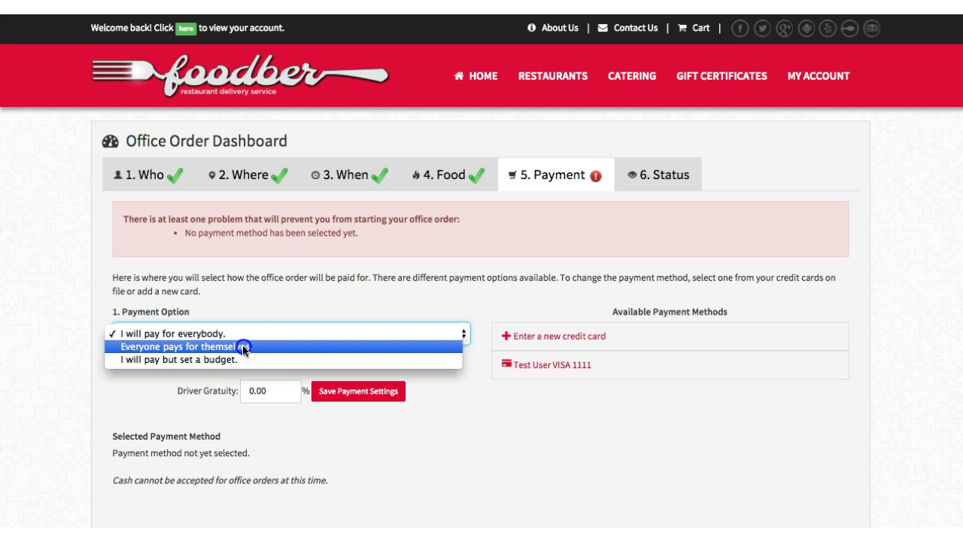
left_click(242, 345)
left_click(272, 336)
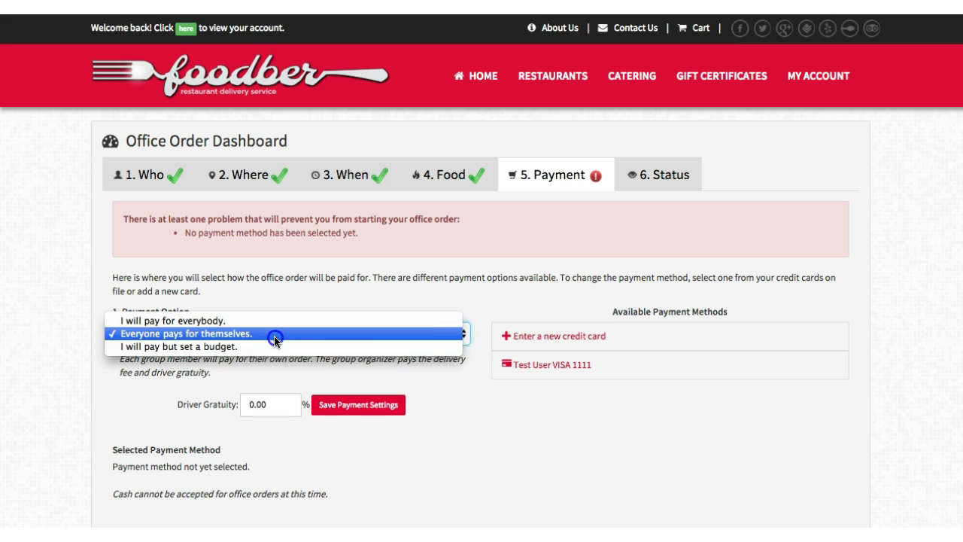
left_click(274, 347)
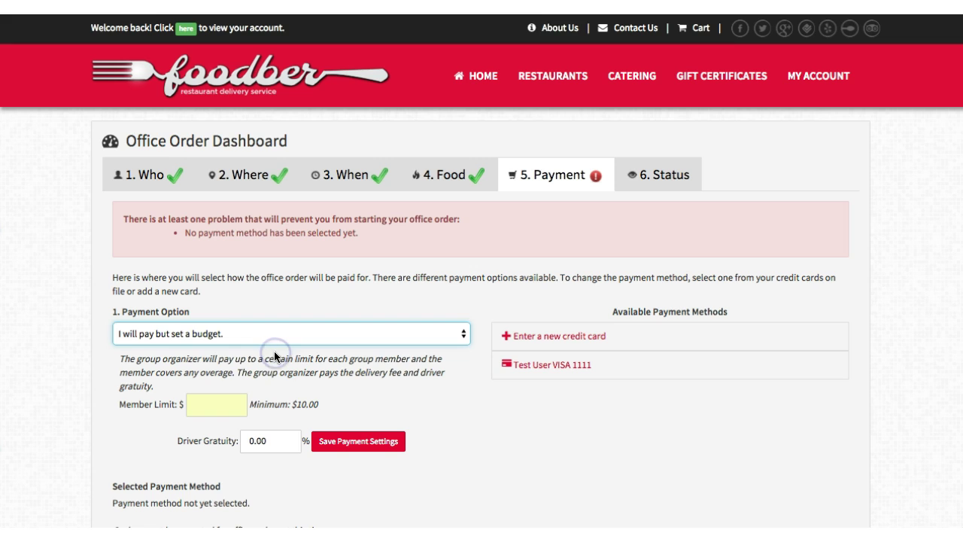
left_click(224, 399)
type("15")
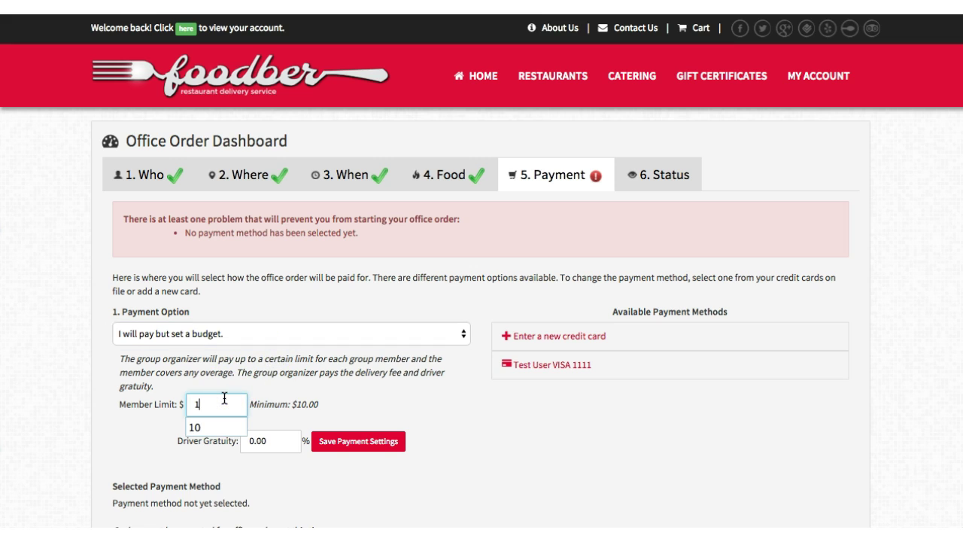
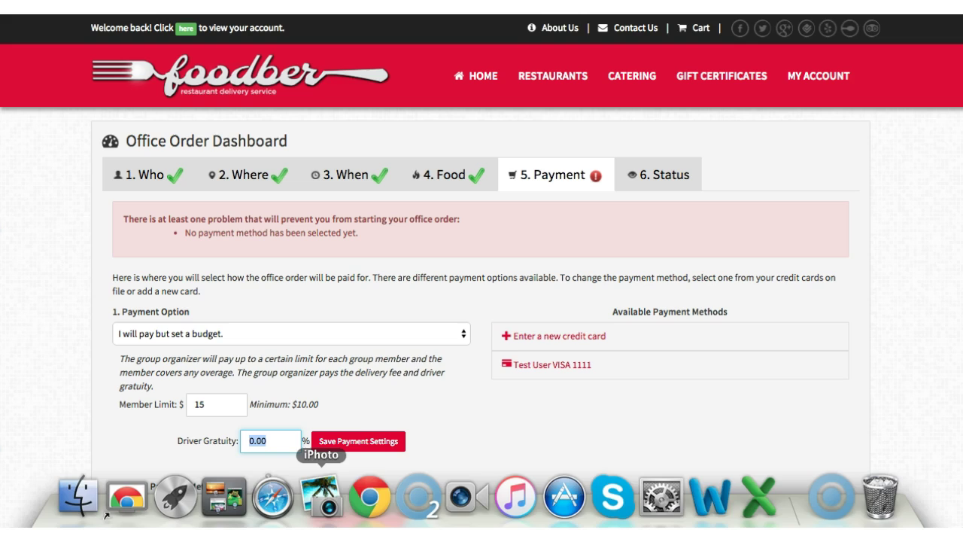
Step: Set a 20% driver gratuity and save the saved VISA card as the payment method
scroll(457, 344, "down", 3)
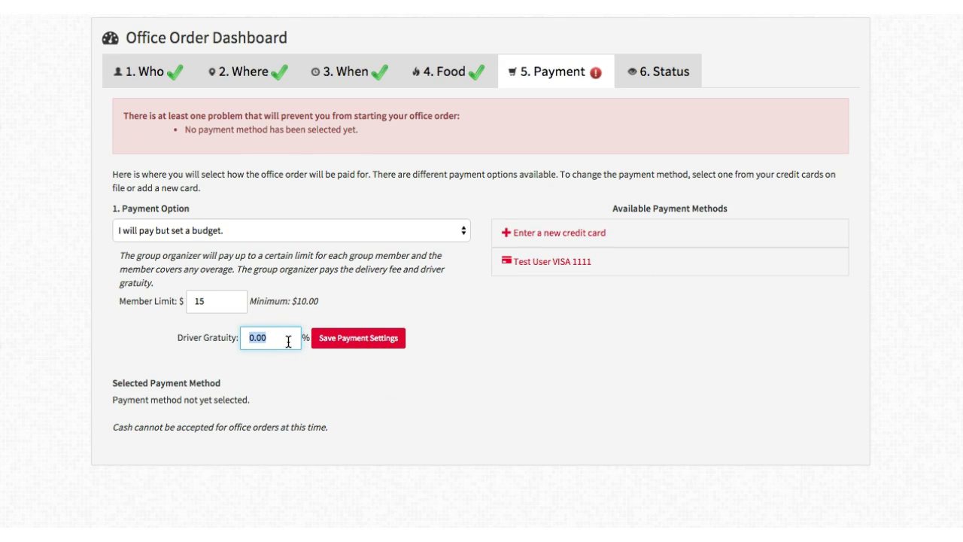
type(".20")
key("BackSpace")
key("BackSpace")
key("BackSpace")
type("20")
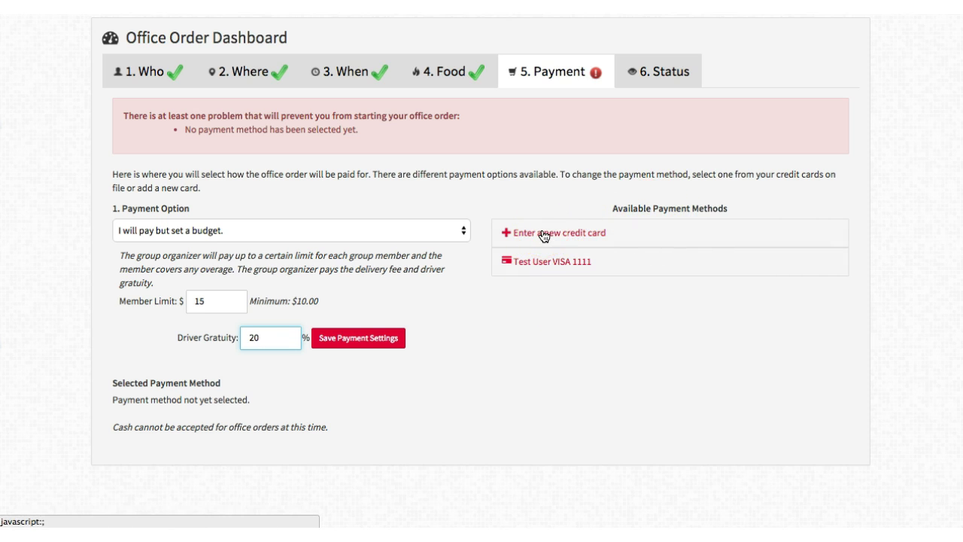
left_click(536, 265)
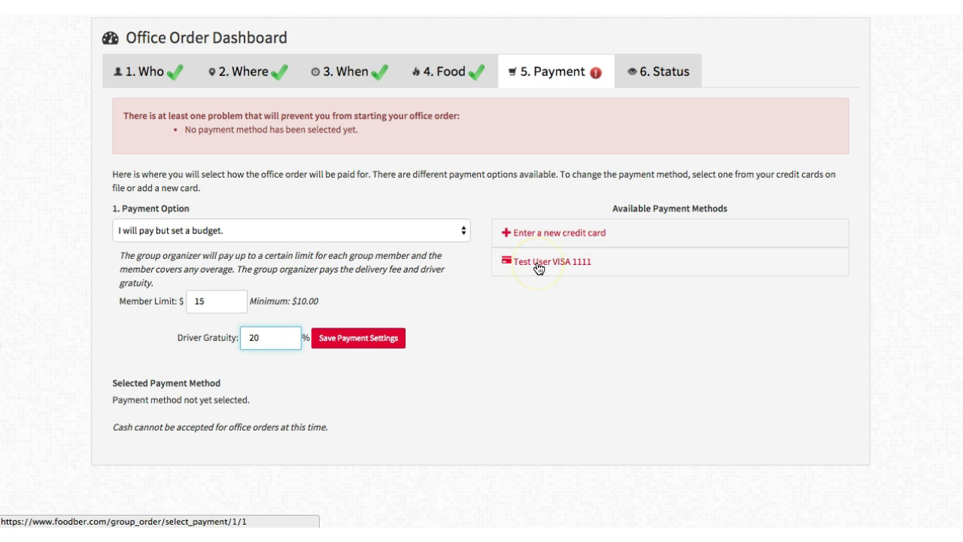
left_click(385, 338)
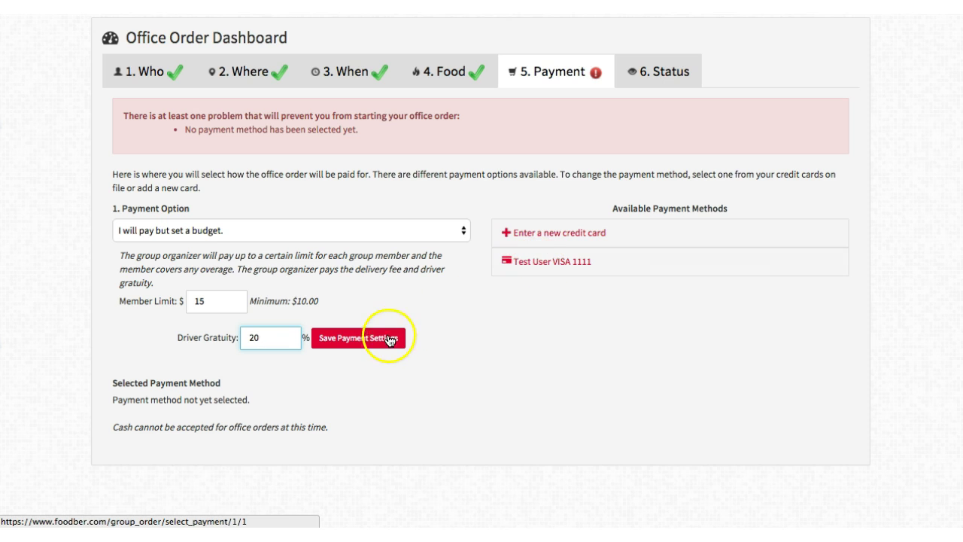
left_click(557, 265)
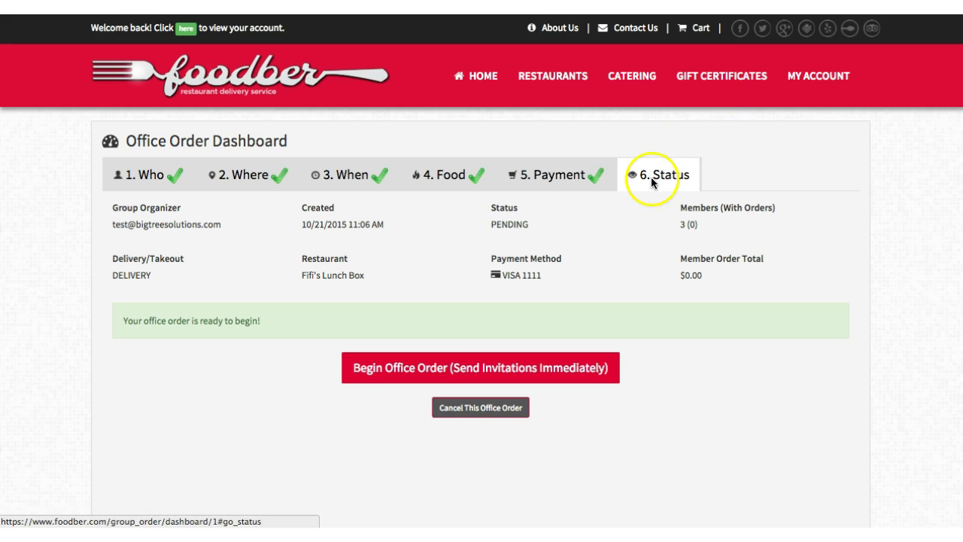
Step: Begin the office order, sending the invitations immediately
left_click(518, 374)
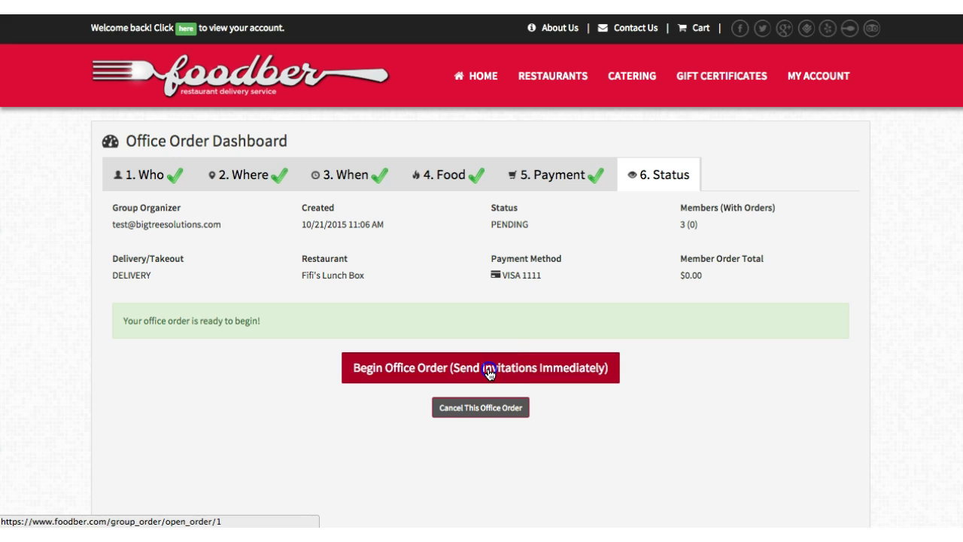
left_click(512, 358)
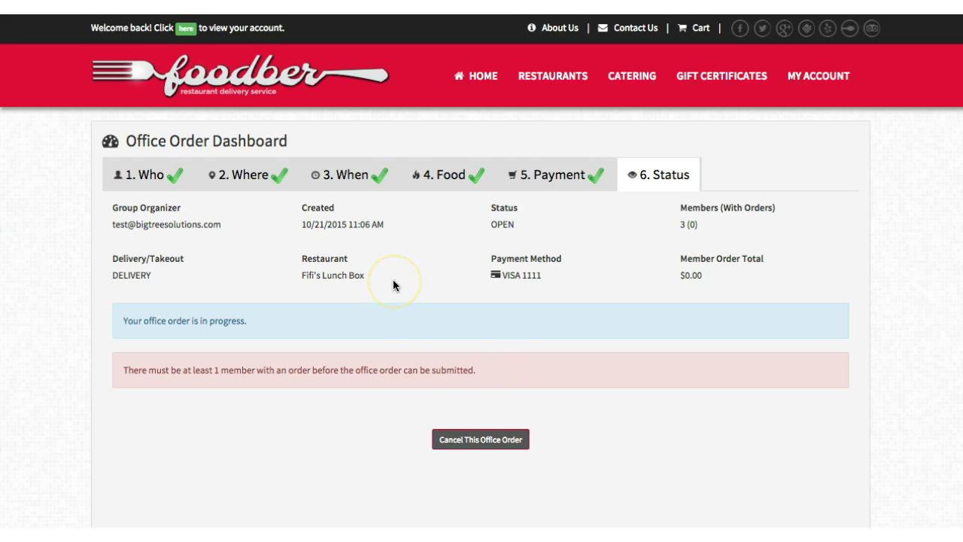
scroll(393, 284, "up", 1)
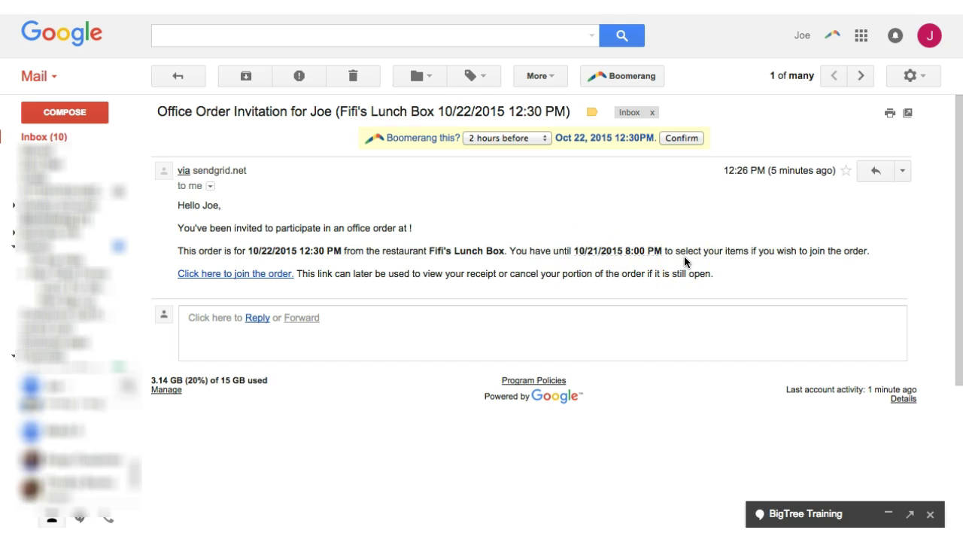
Step: Follow the invitation email's join-the-order link for Fifi's Lunch Box
left_click(230, 274)
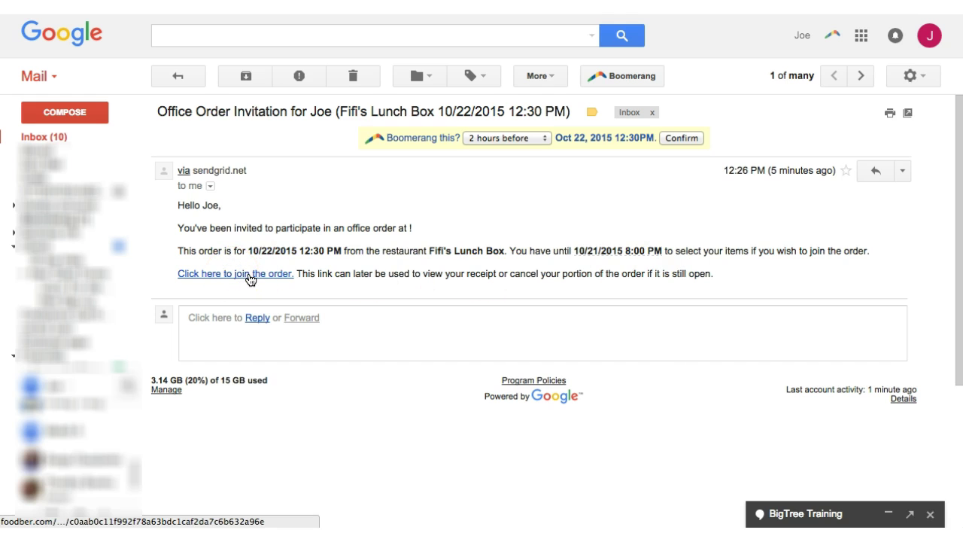
left_click(251, 278)
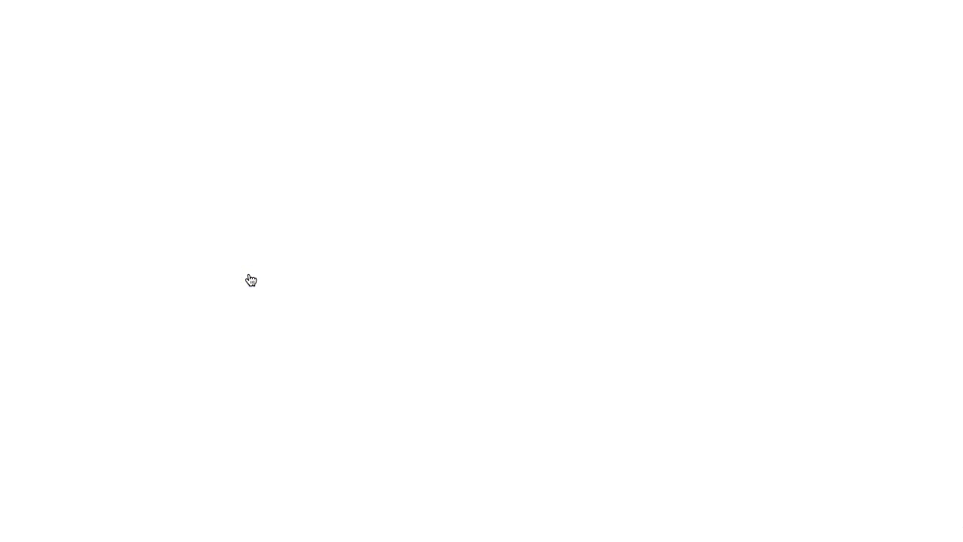
Step: Add one Fifi's famous Donut Burger with House fries to the cart and check out
scroll(251, 280, "down", 5)
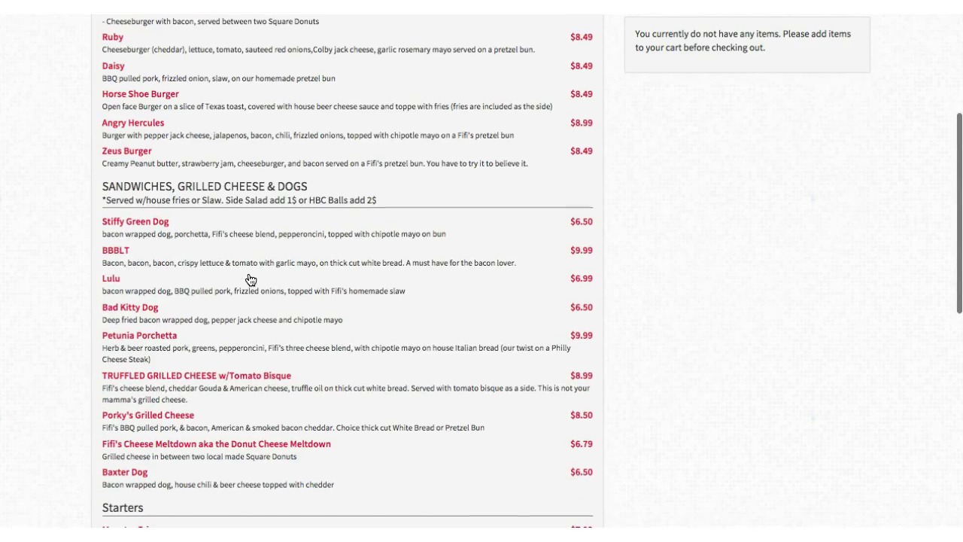
scroll(250, 280, "down", 3)
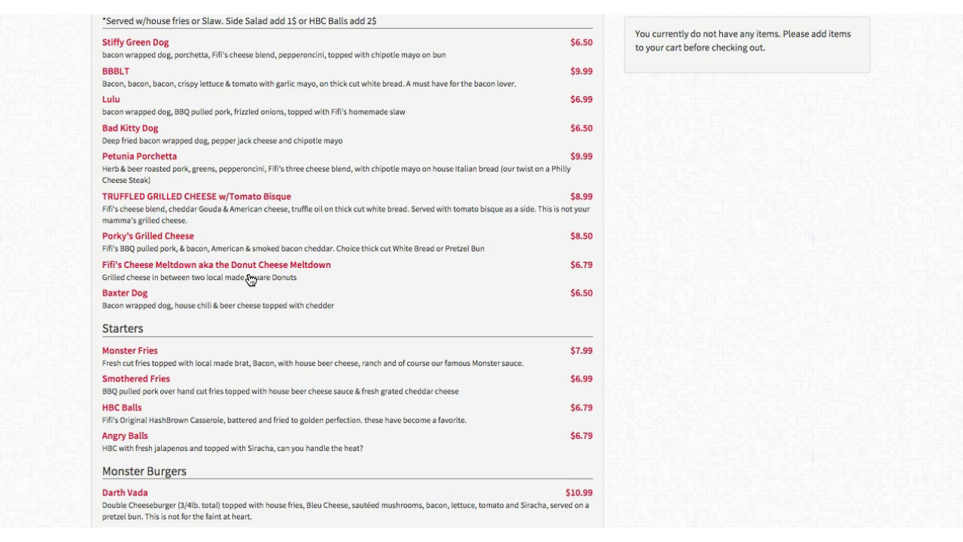
scroll(251, 280, "up", 8)
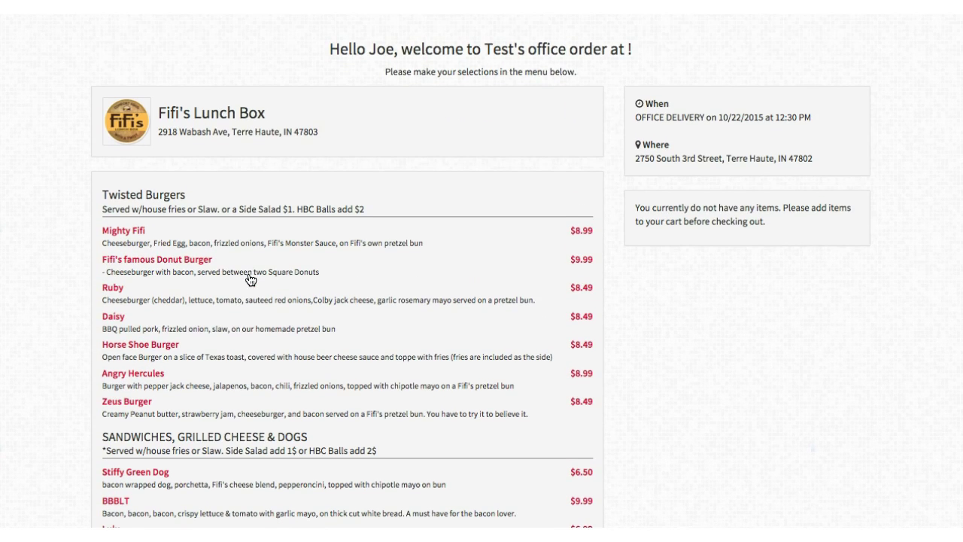
left_click(180, 266)
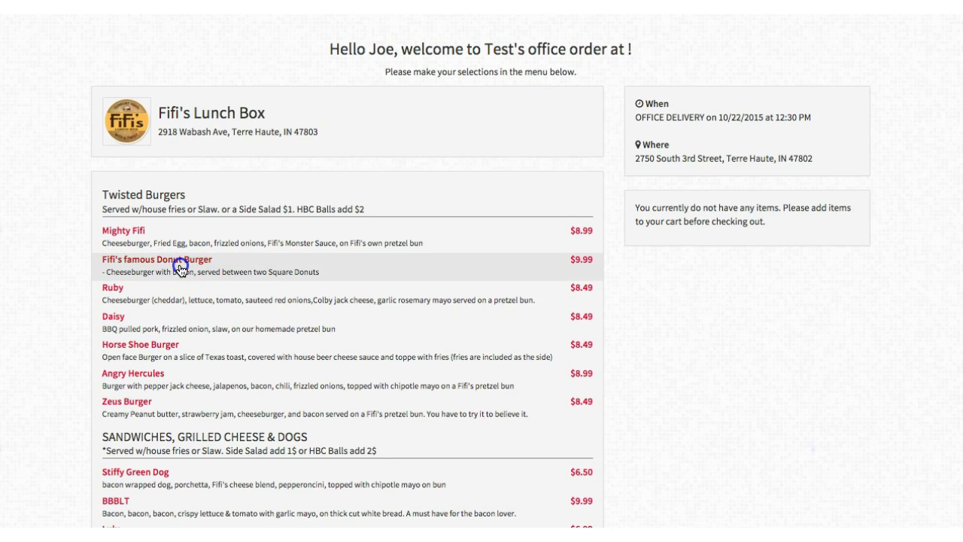
scroll(178, 271, "down", 3)
left_click(242, 134)
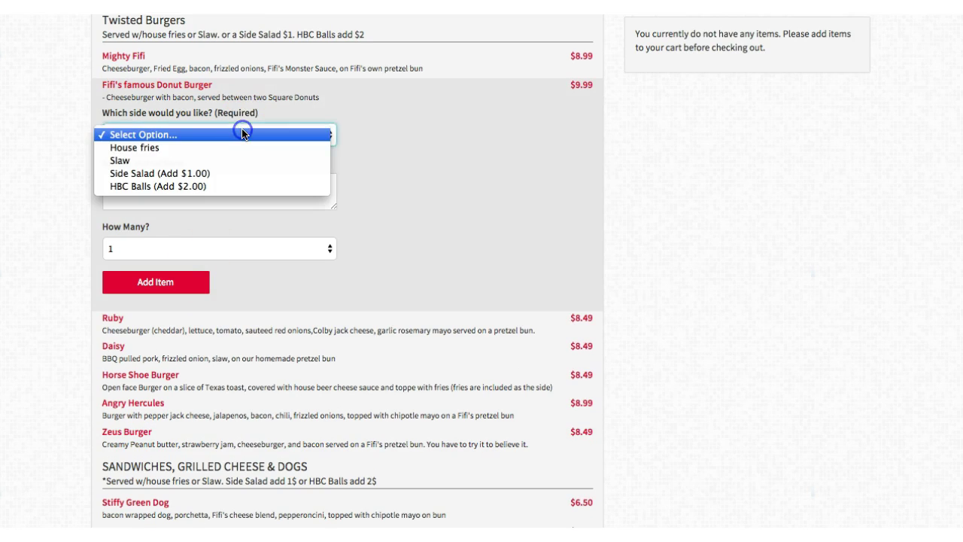
left_click(239, 148)
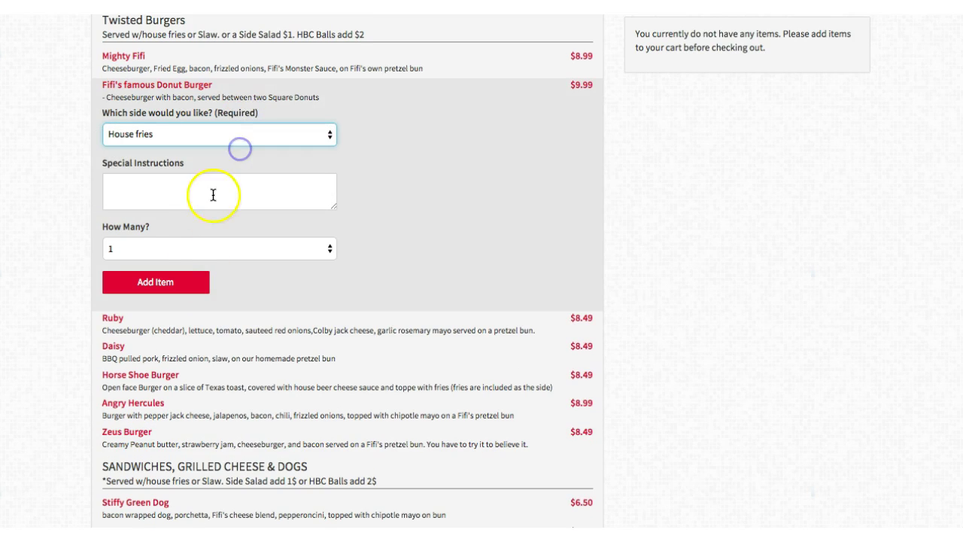
left_click(165, 282)
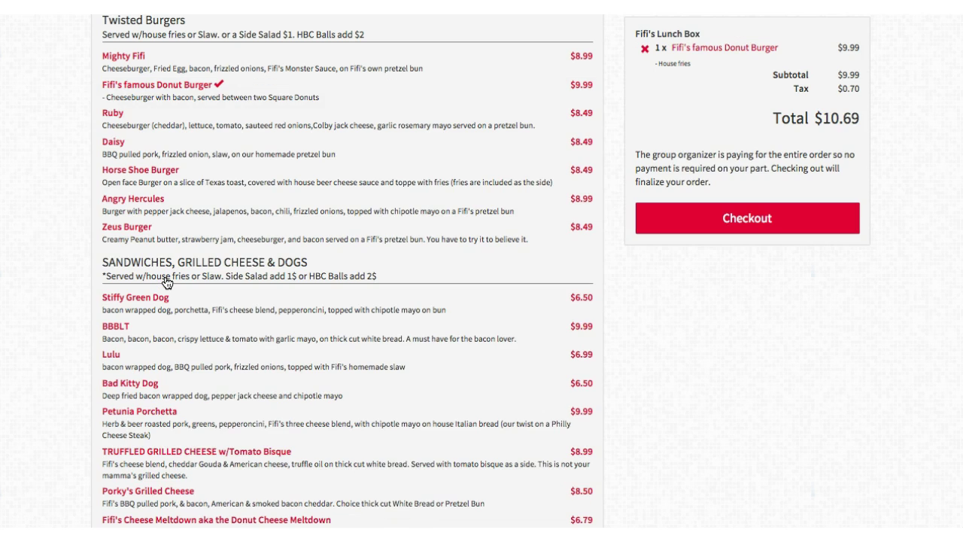
scroll(165, 282, "up", 3)
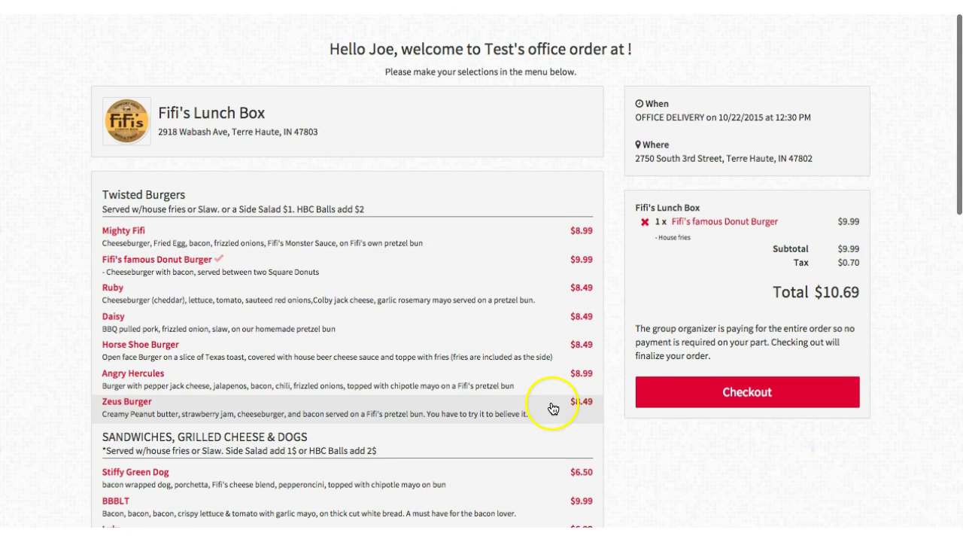
left_click(721, 402)
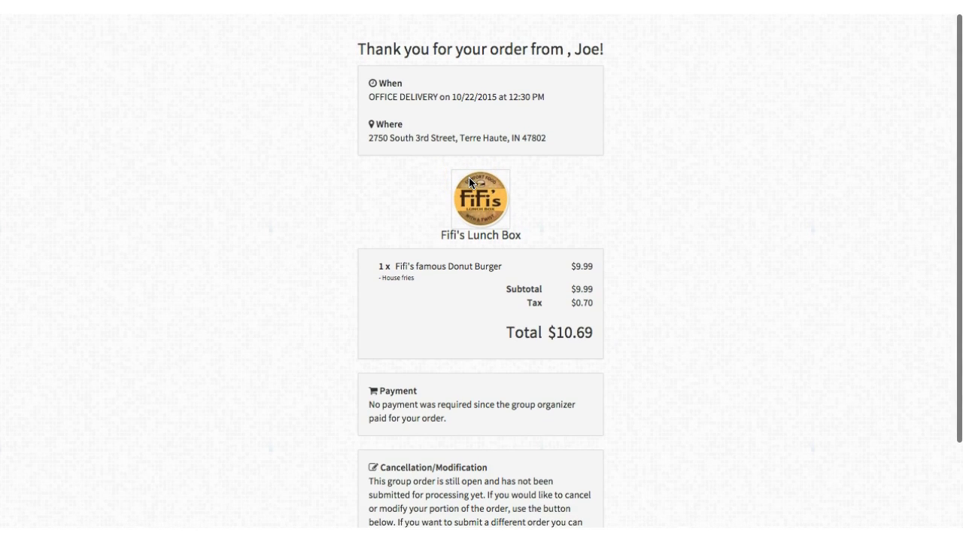
Step: Scroll through the member's $10.69 Donut Burger order confirmation
scroll(469, 181, "down", 3)
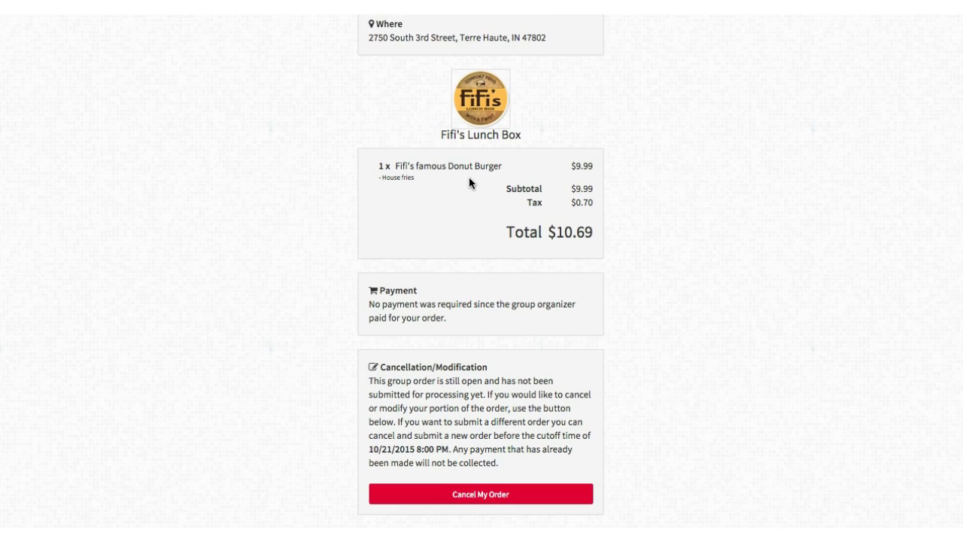
scroll(469, 177, "up", 3)
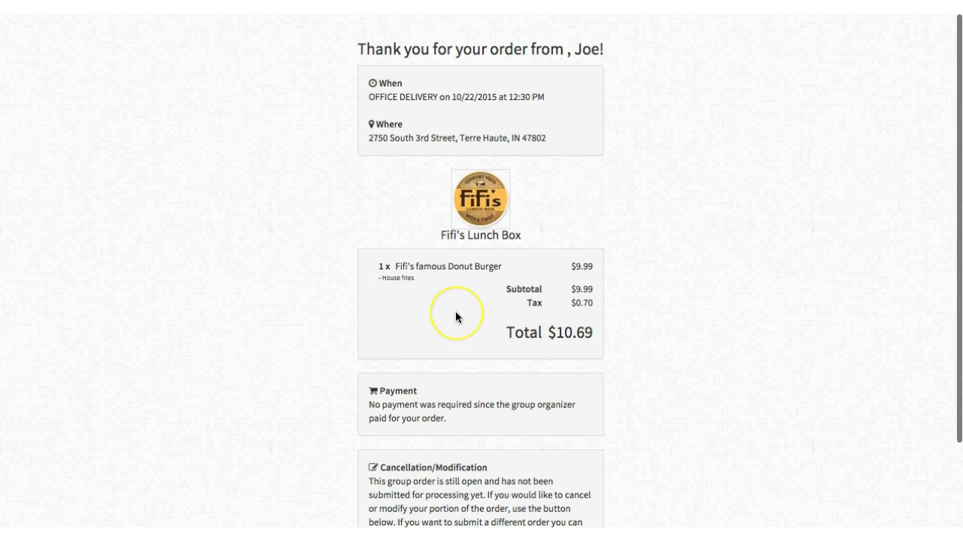
scroll(455, 311, "down", 3)
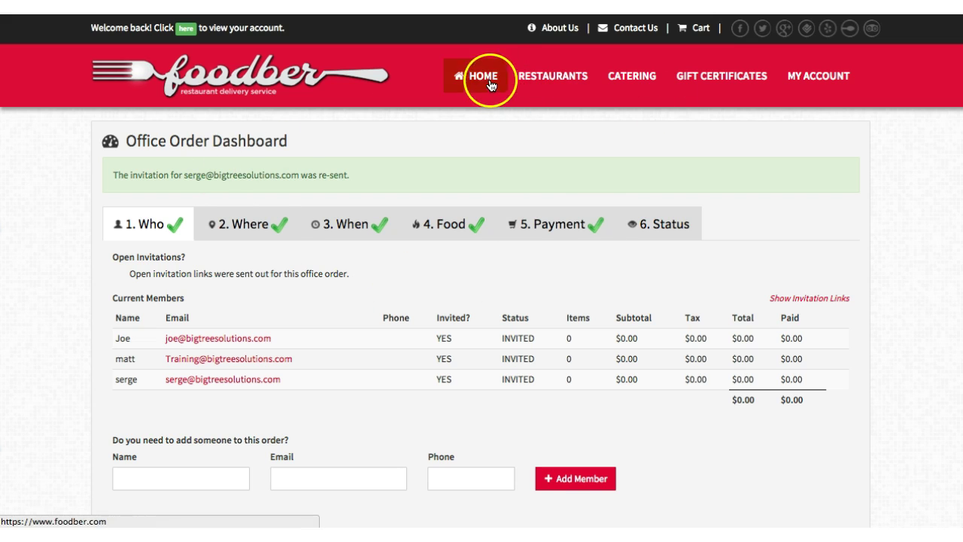
Step: Open Manage Order for the Fifi's Lunch Box order under My Account's Office Orders
left_click(489, 84)
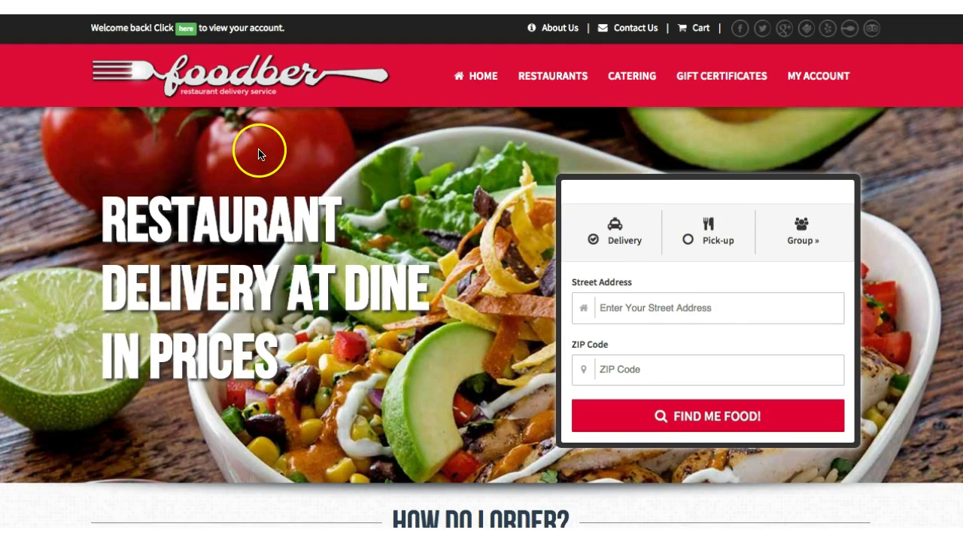
left_click(787, 83)
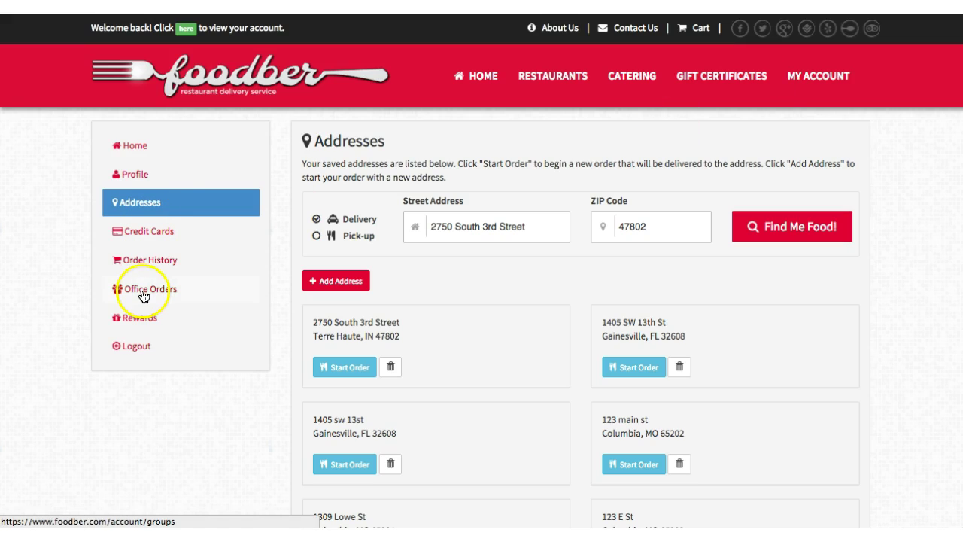
left_click(143, 295)
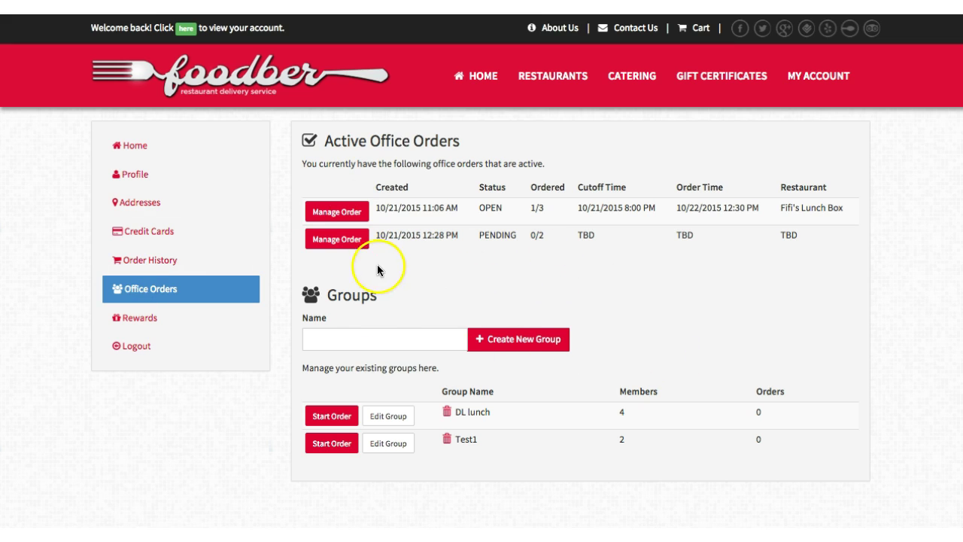
left_click(338, 216)
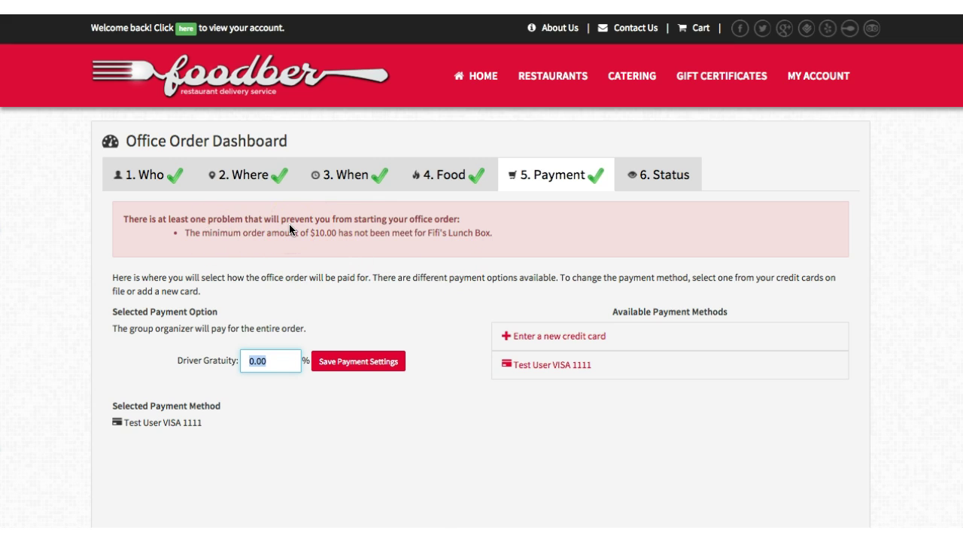
Step: Check the order's member list, status summary and payment settings
left_click(159, 185)
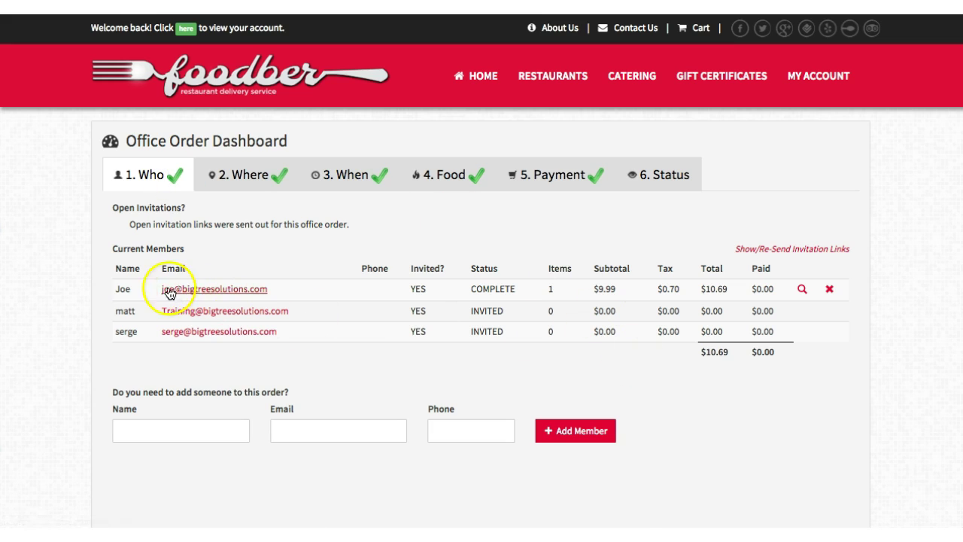
left_click(670, 182)
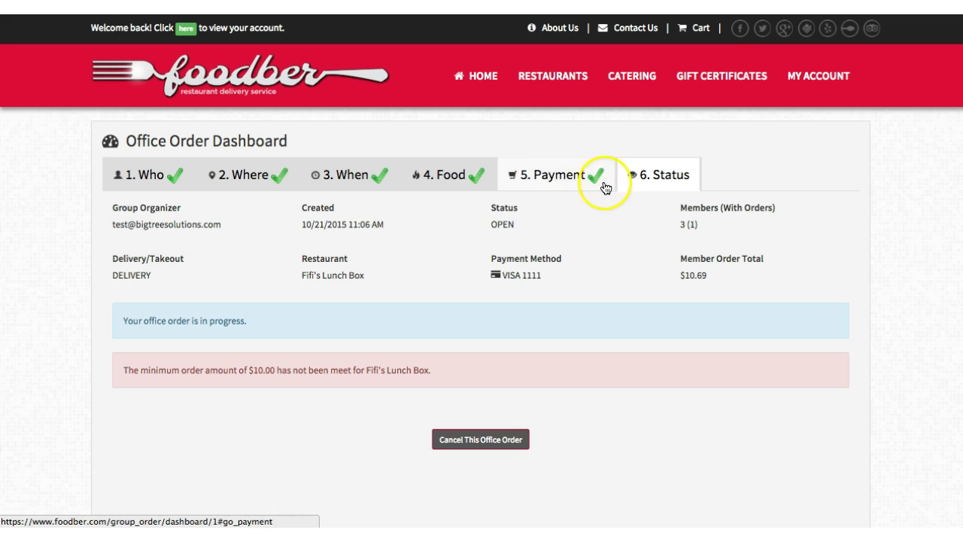
left_click(560, 180)
Step: Review the Food, When and Where details, then the Who member list
left_click(435, 173)
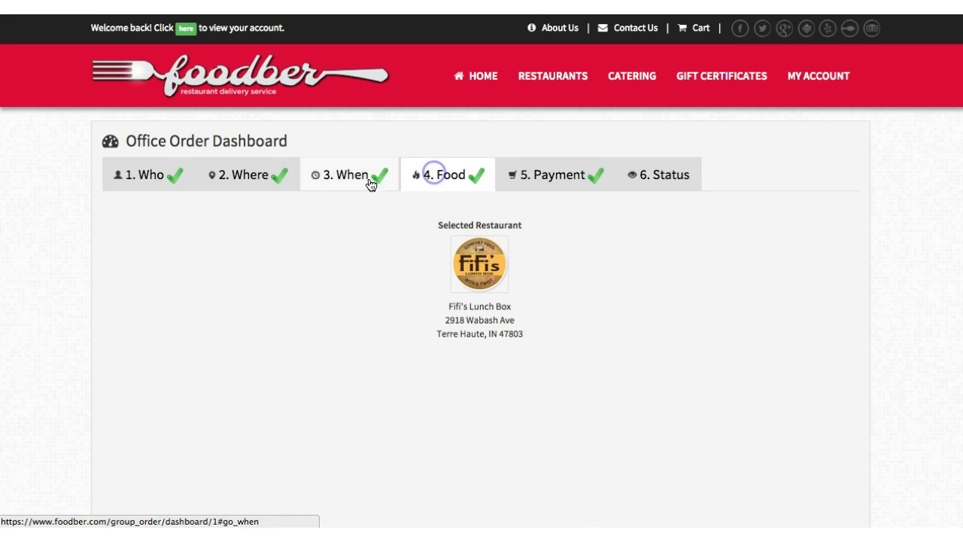
left_click(345, 174)
left_click(243, 179)
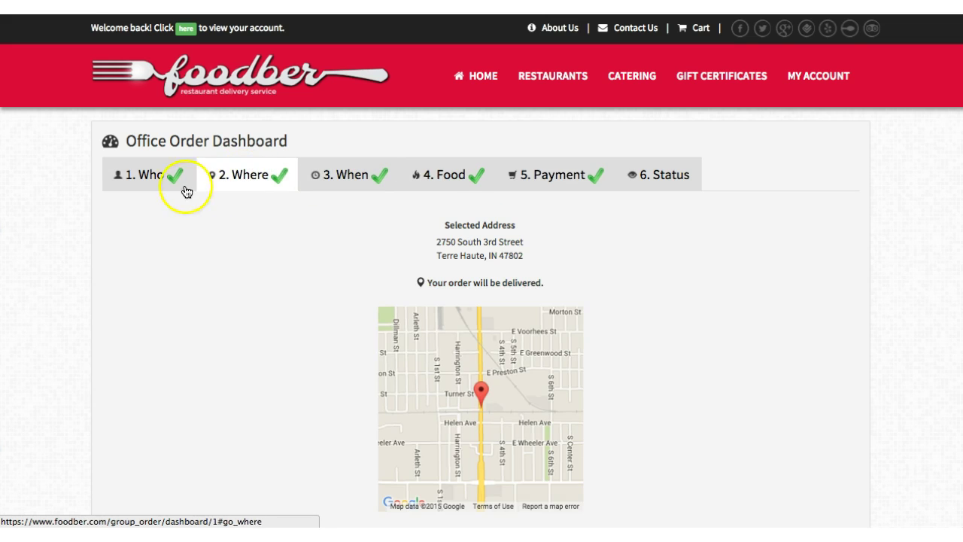
left_click(134, 175)
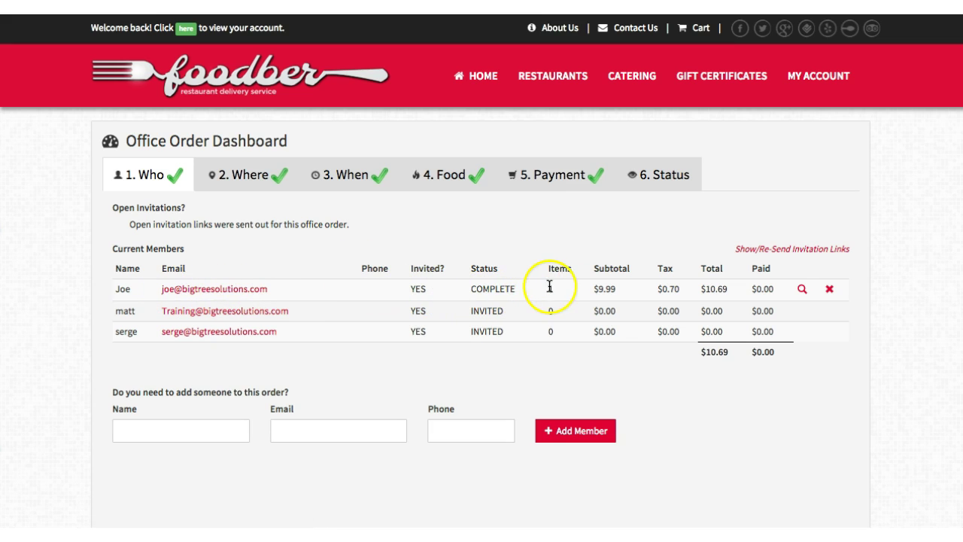
left_click(800, 290)
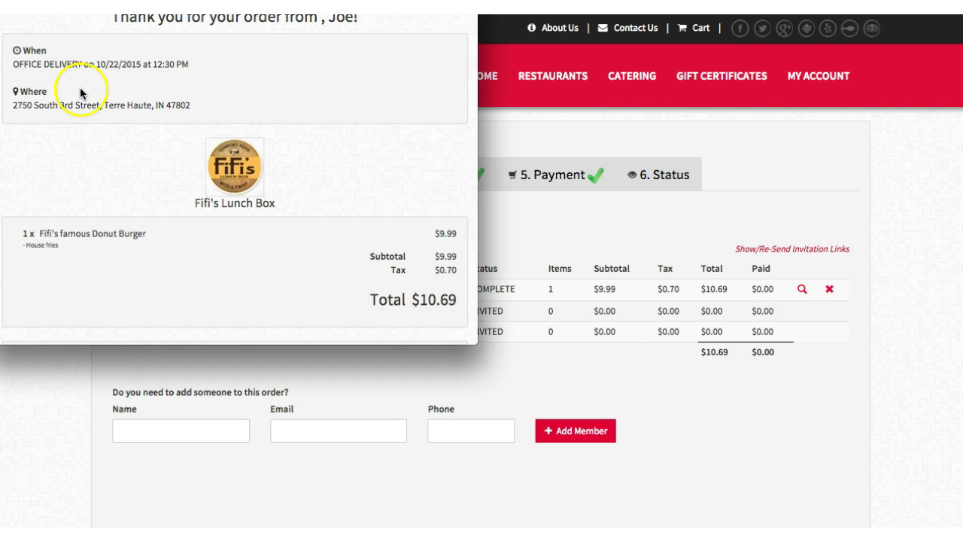
scroll(79, 87, "down", 5)
scroll(79, 88, "up", 5)
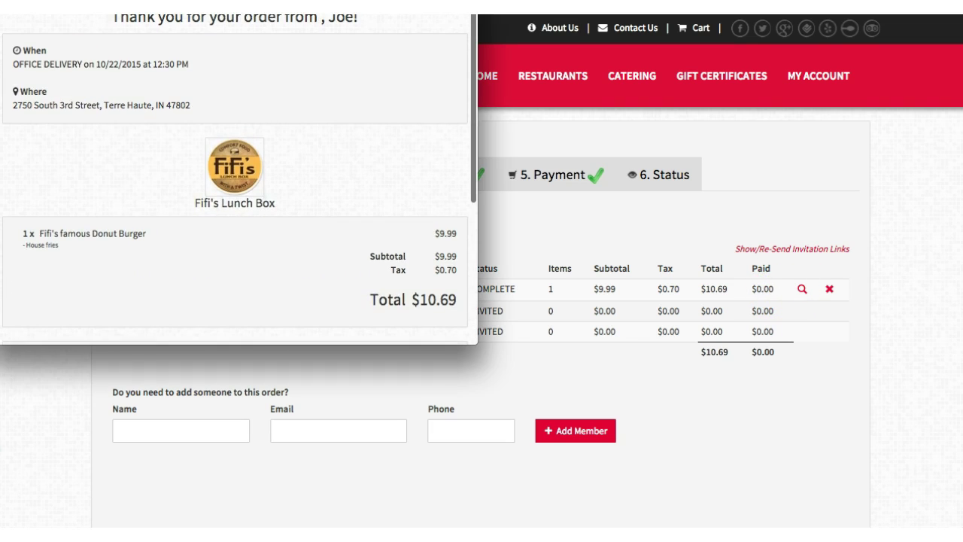
key("super+w")
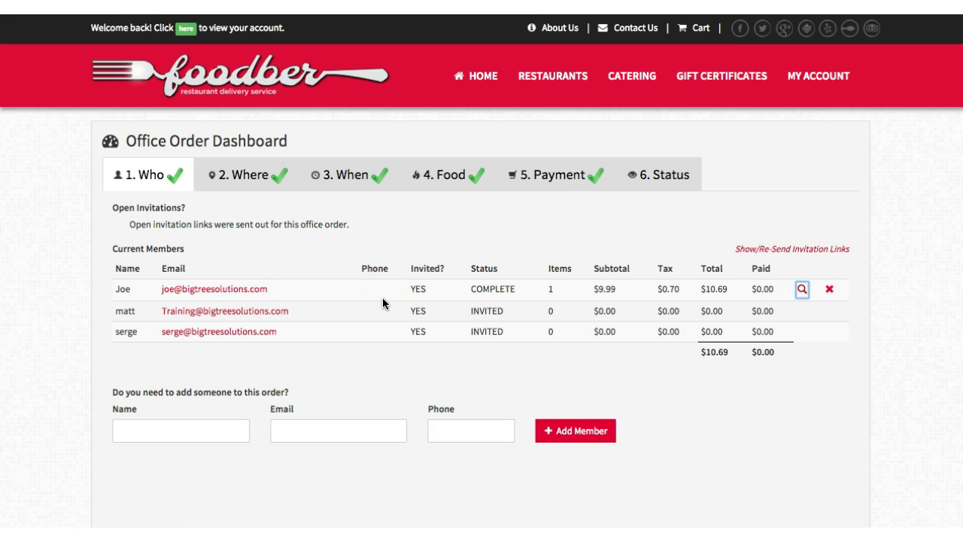
Step: Check the $28.86 order total on Status, then return to the Who member list
left_click(652, 172)
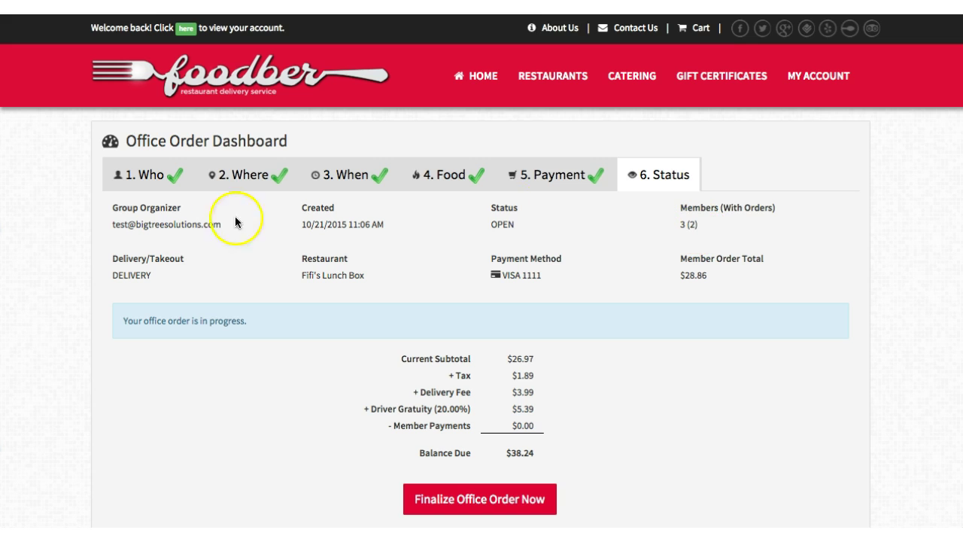
left_click(158, 179)
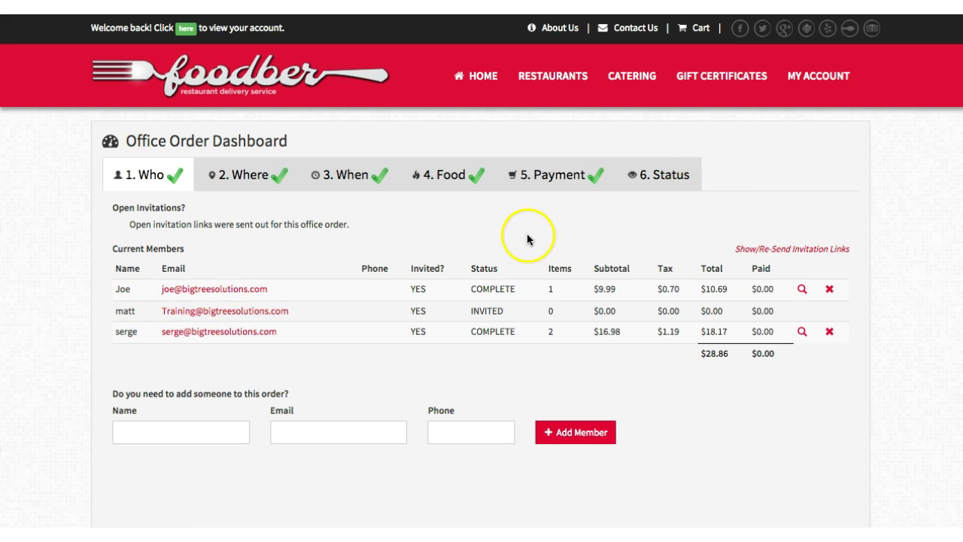
Step: Check the status totals, then view and close the third member's order receipt
left_click(644, 184)
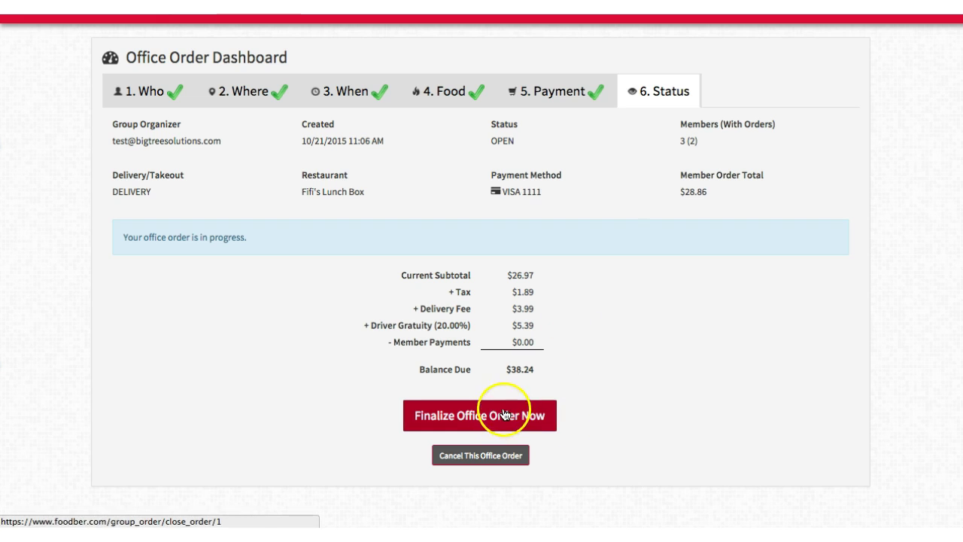
left_click(145, 92)
left_click(804, 249)
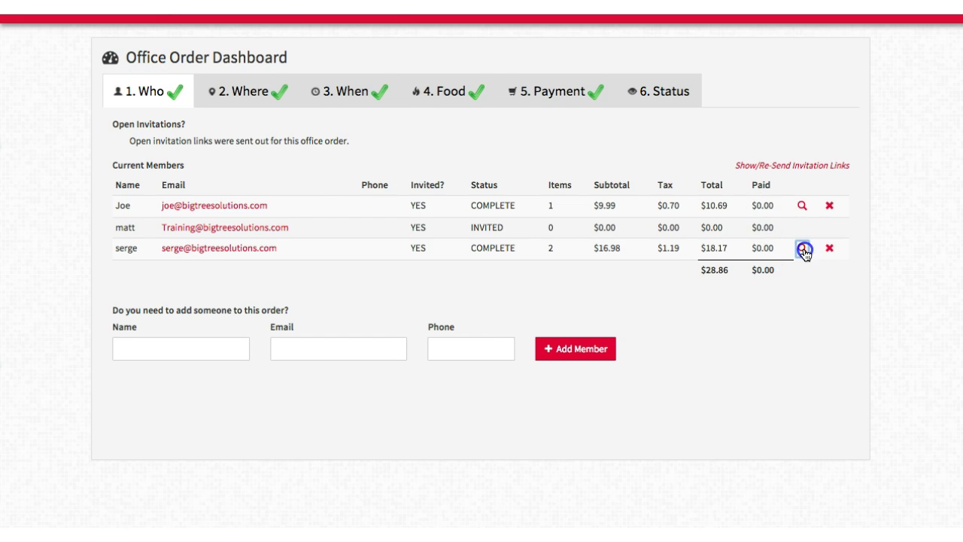
scroll(376, 252, "down", 5)
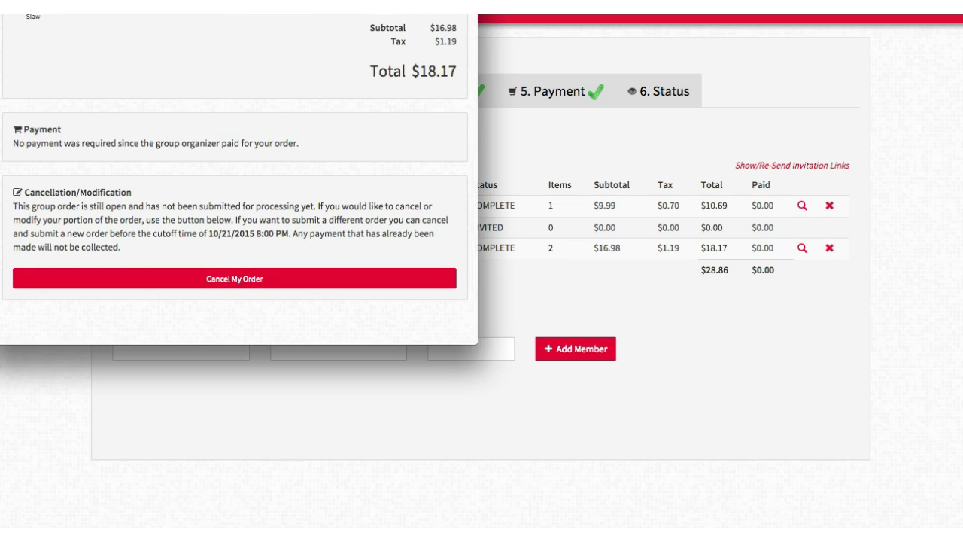
key("Escape")
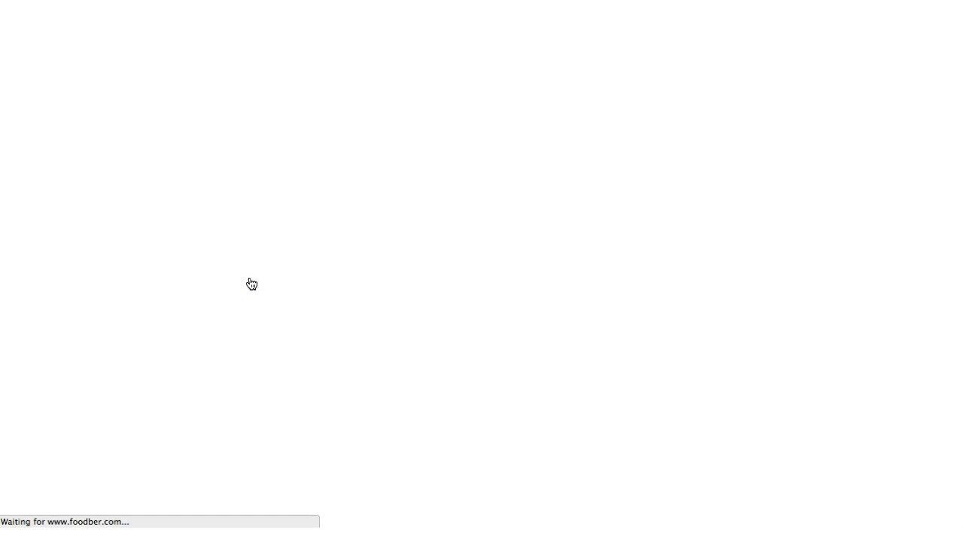
Step: Cancel the first member's Donut Burger order and confirm the cancellation
left_click(439, 312)
scroll(438, 311, "down", 3)
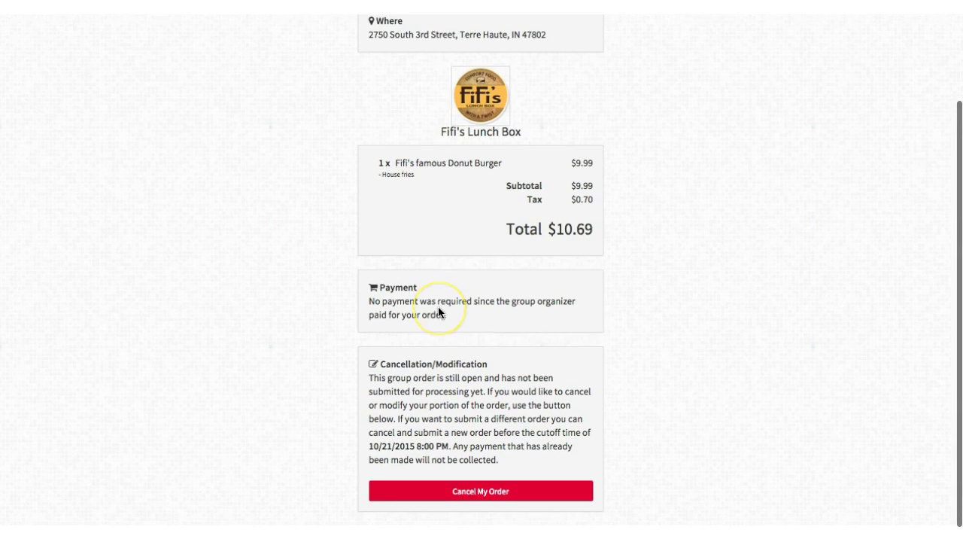
scroll(383, 17, "up", 3)
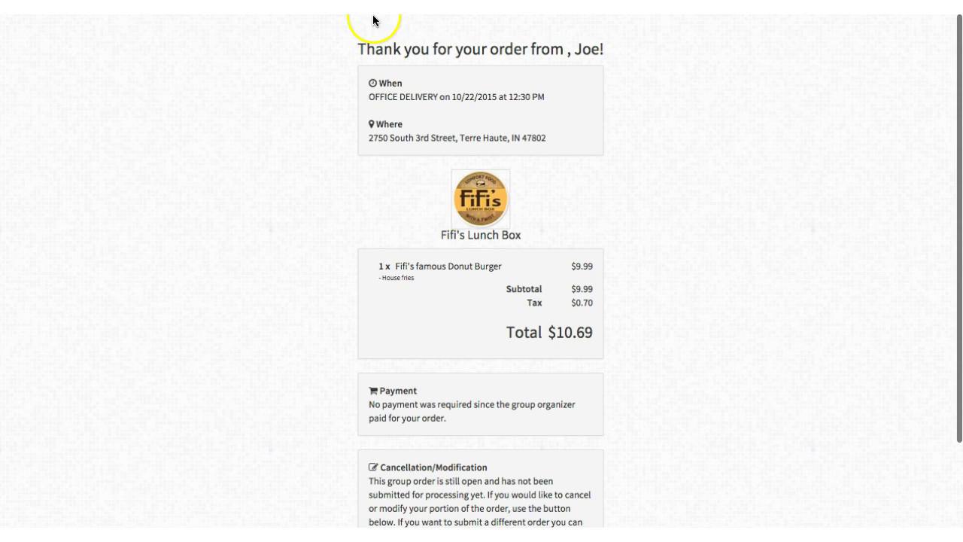
scroll(473, 266, "down", 3)
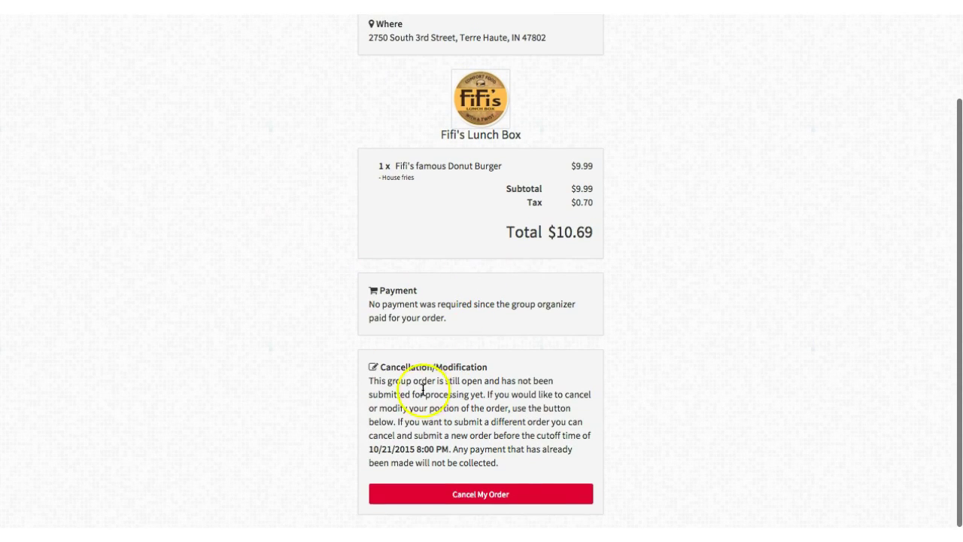
left_click(493, 500)
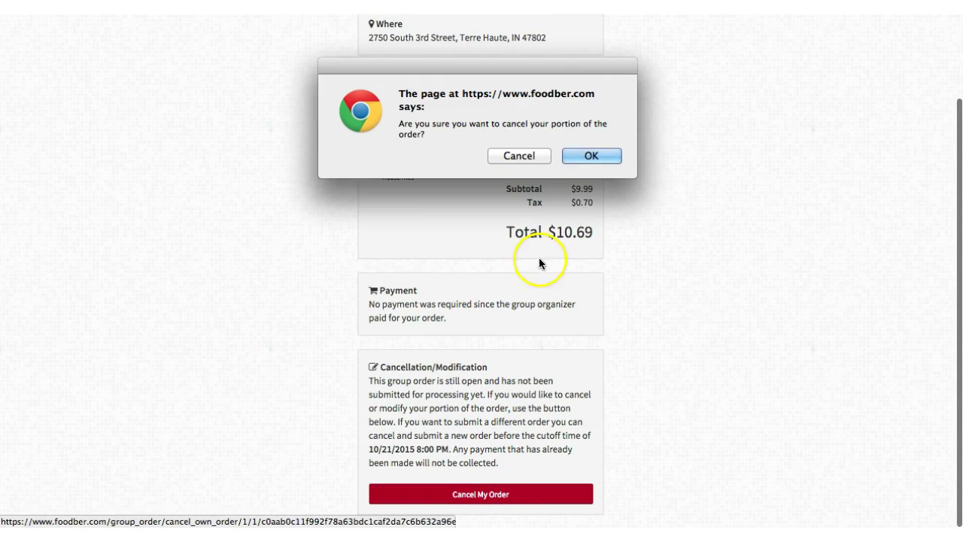
left_click(593, 150)
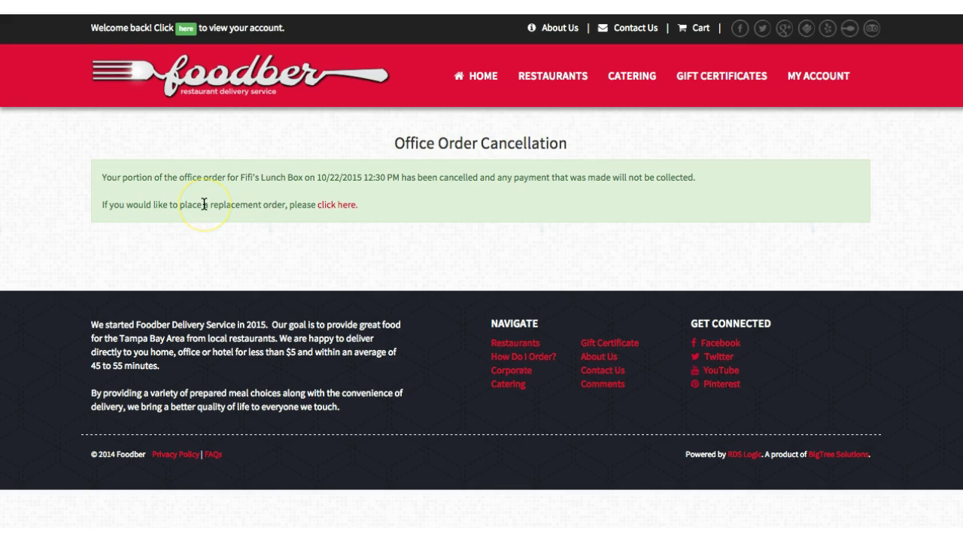
Step: Order one Horse Shoe Burger as the replacement, totalling $9.08, and check out
left_click(336, 206)
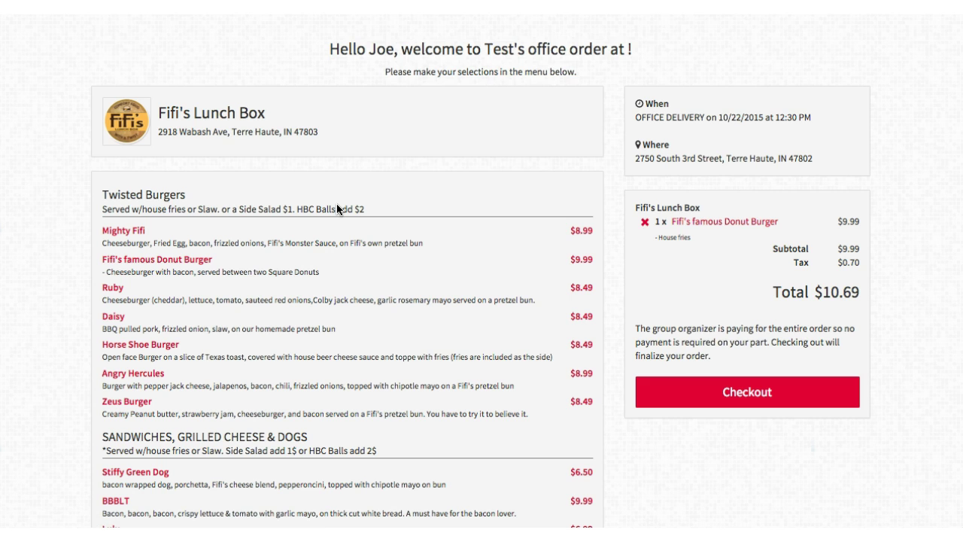
left_click(126, 346)
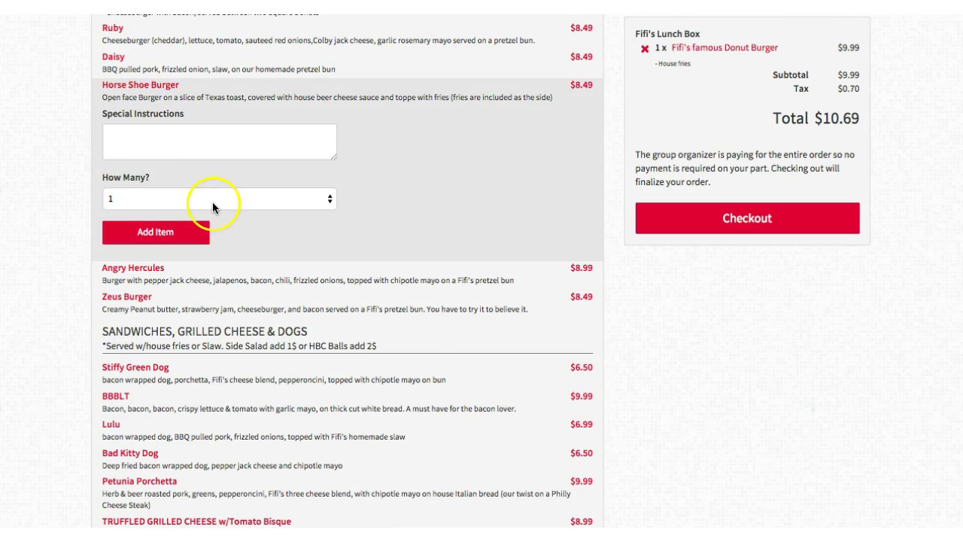
left_click(212, 202)
left_click(215, 198)
left_click(734, 207)
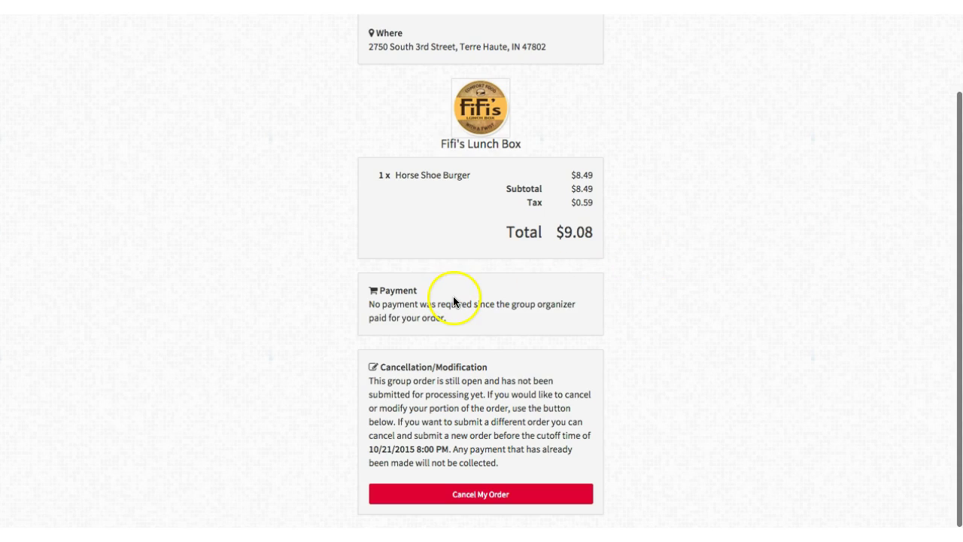
scroll(453, 301, "up", 2)
scroll(451, 208, "down", 2)
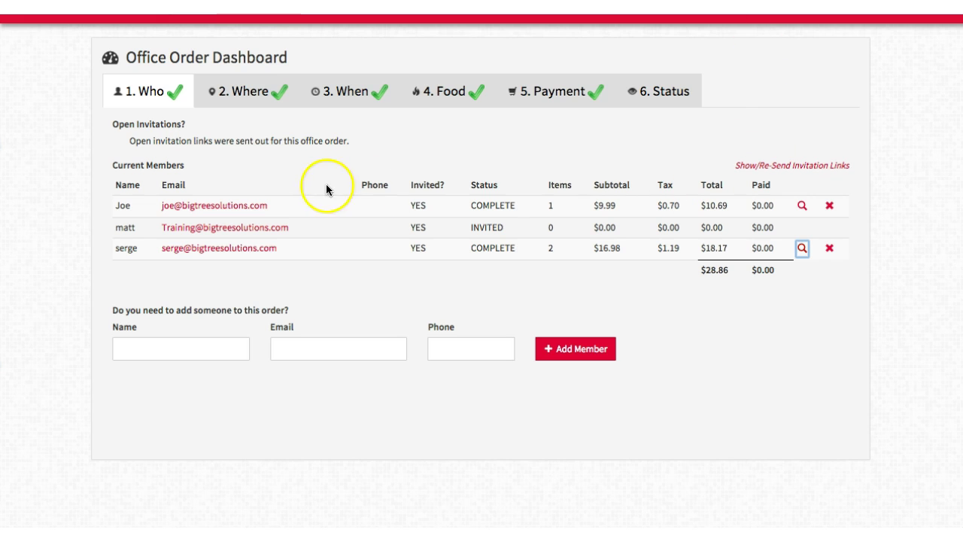
Step: Check the Status step against the member list to confirm the $27.25 member total and $36.33 balance due
left_click(638, 93)
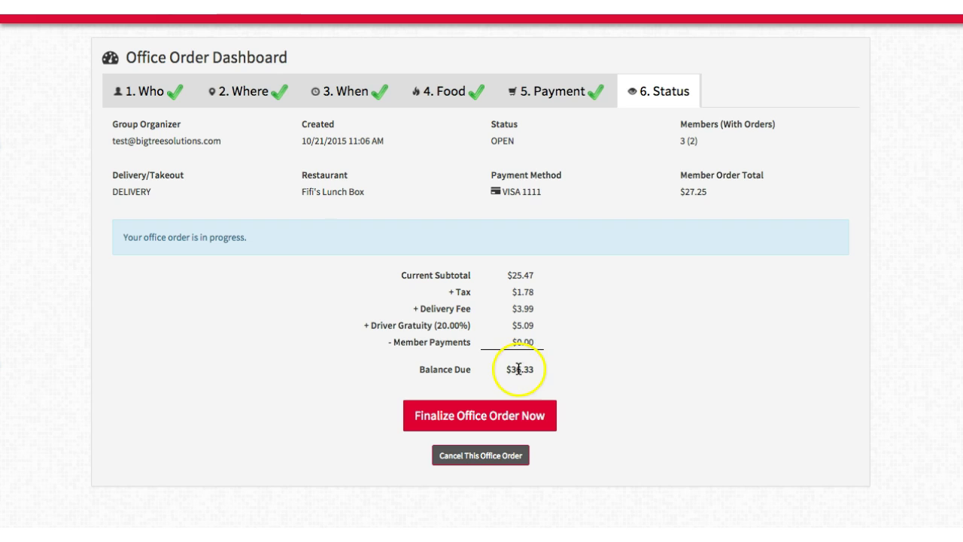
left_click(152, 91)
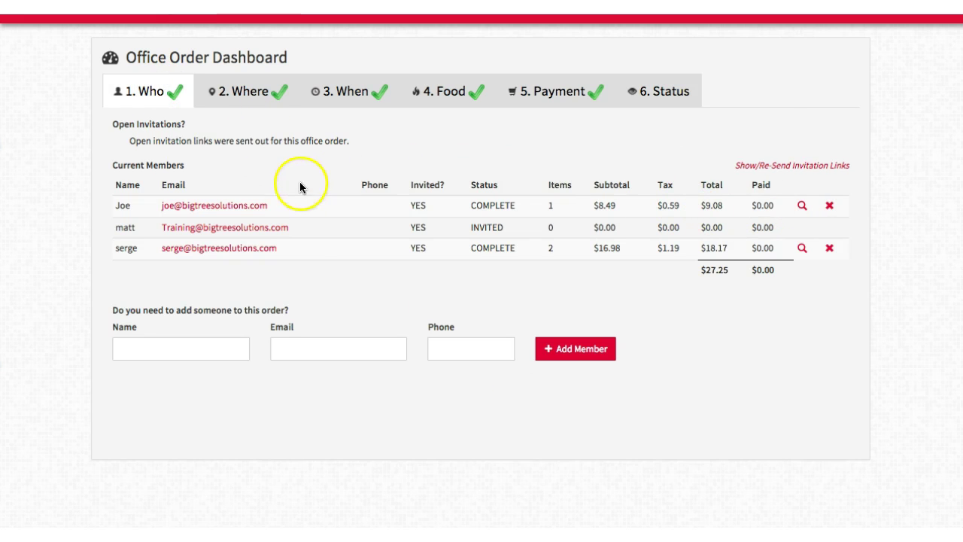
left_click(669, 90)
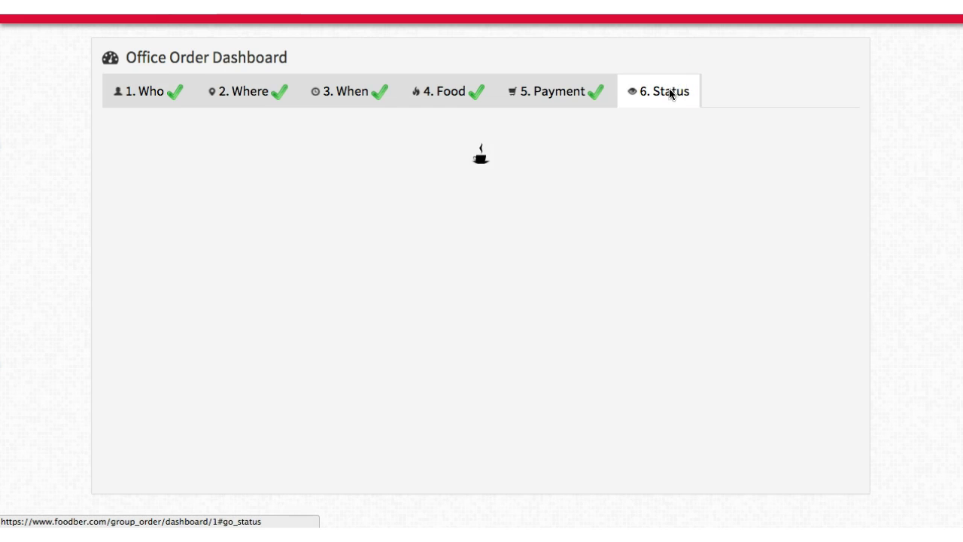
scroll(494, 258, "down", 2)
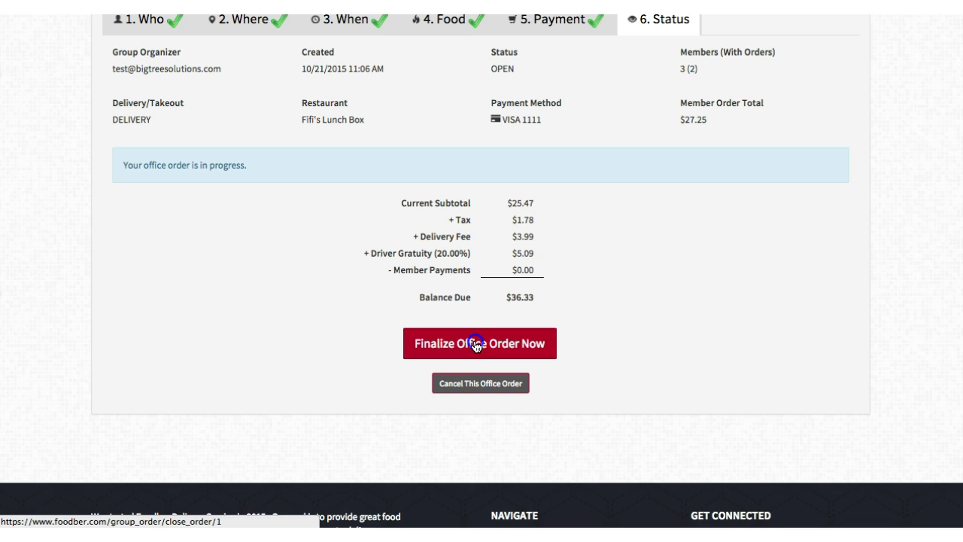
Step: Finalize the office order and read the payment-error message asking to verify payment information
left_click(475, 345)
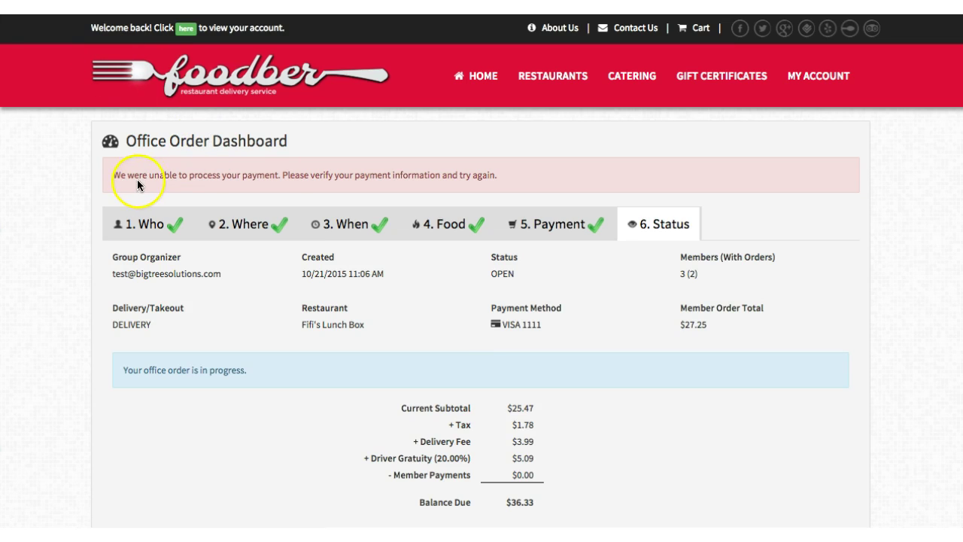
left_click(110, 172)
left_click_drag(110, 172, 517, 181)
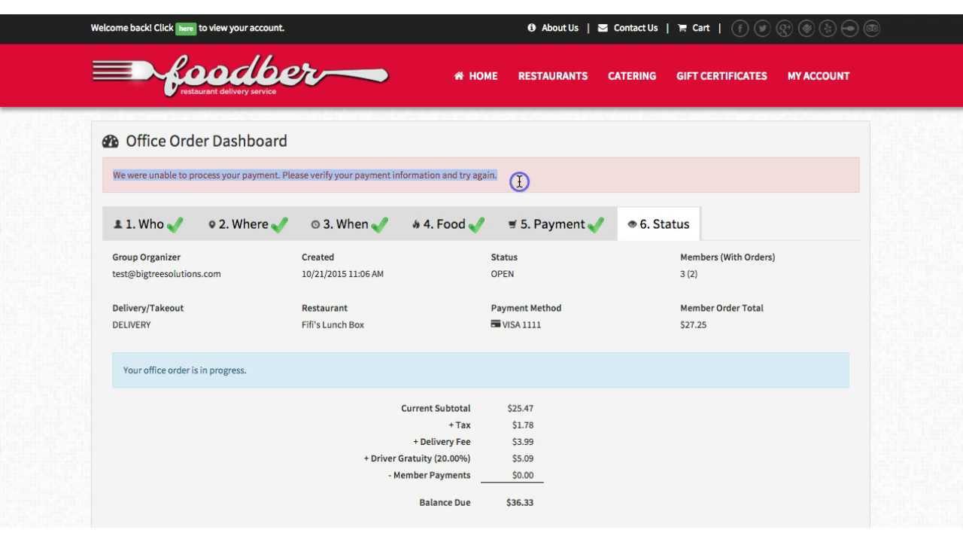
scroll(541, 282, "down", 3)
scroll(541, 287, "down", 1)
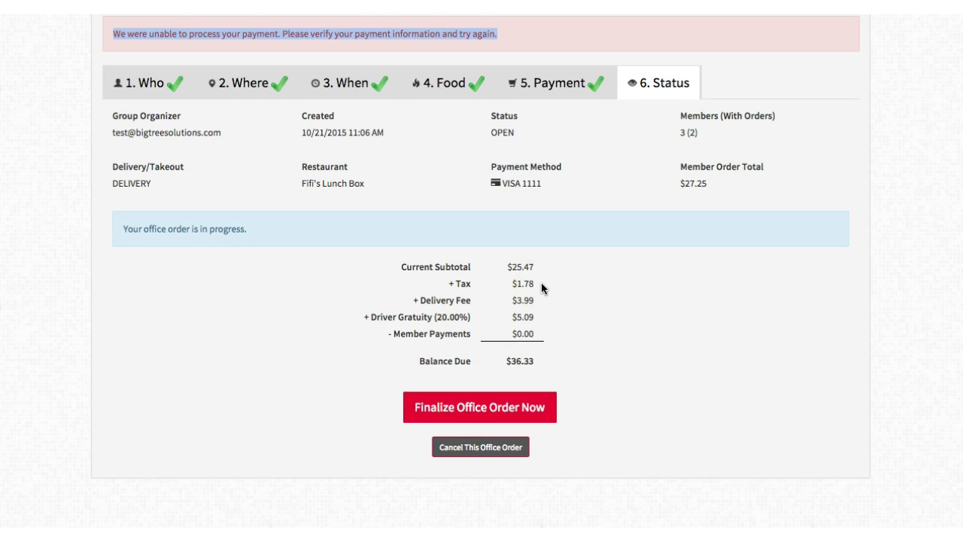